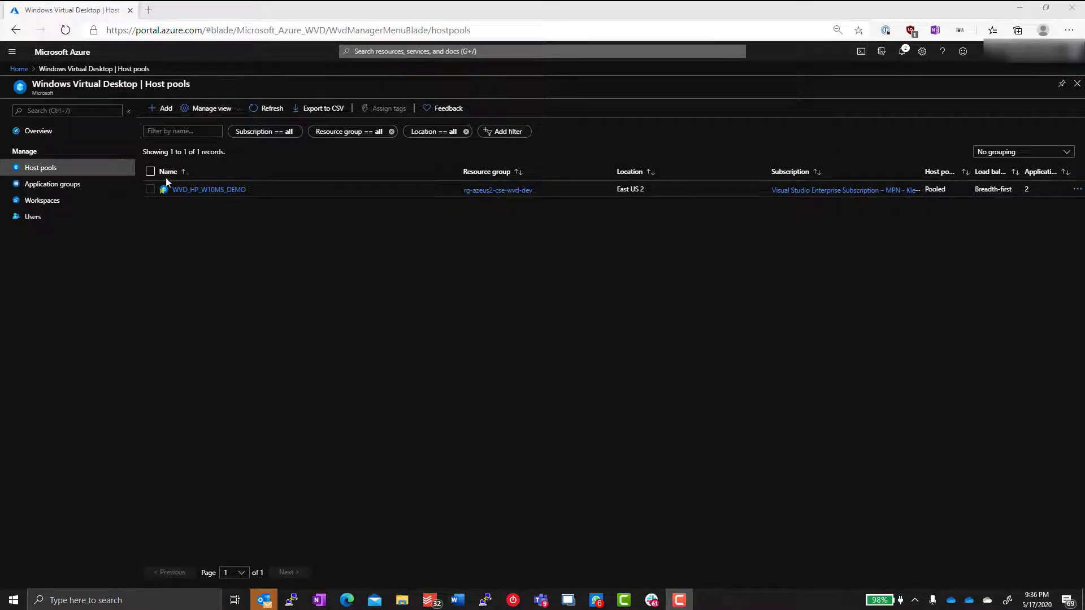
# Check the WVD_HP_W10MS_DEMO pool's session hosts and Max session limit, then go to WVD Users
pyautogui.click(197, 191)
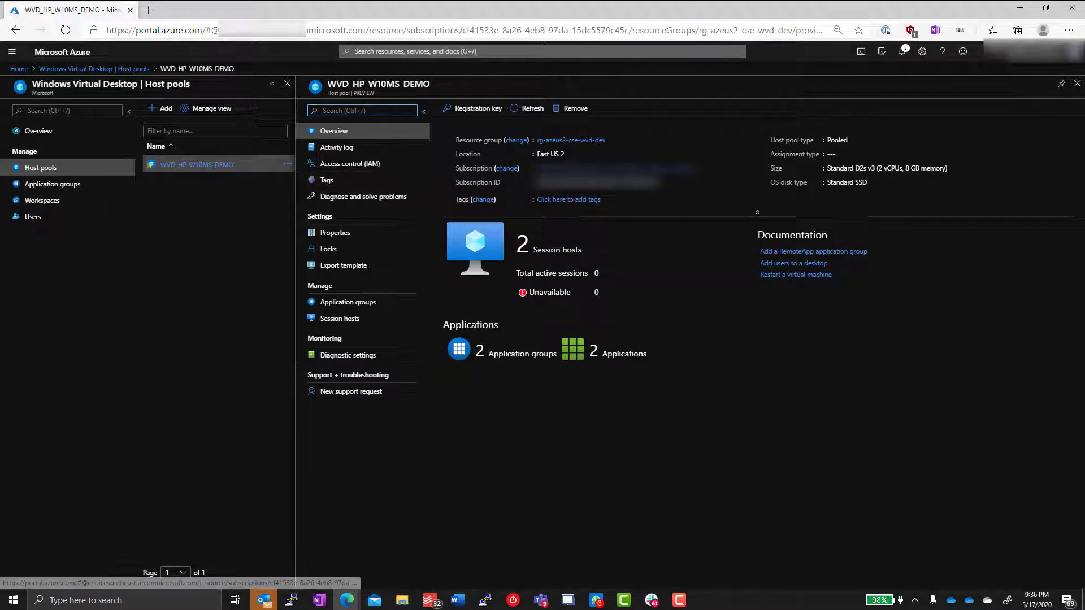
pyautogui.click(352, 320)
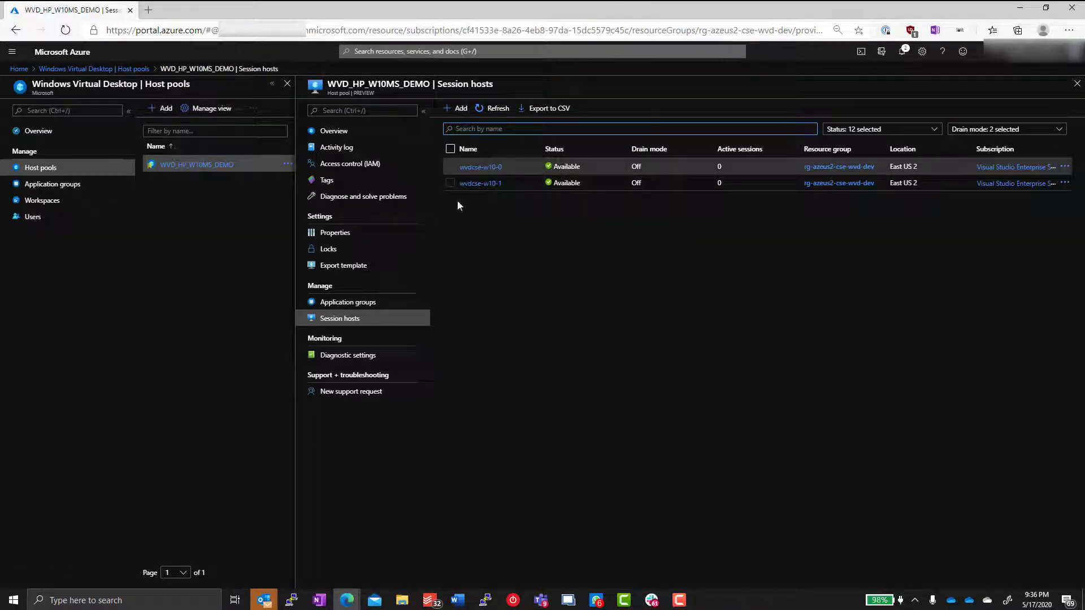
pyautogui.click(334, 233)
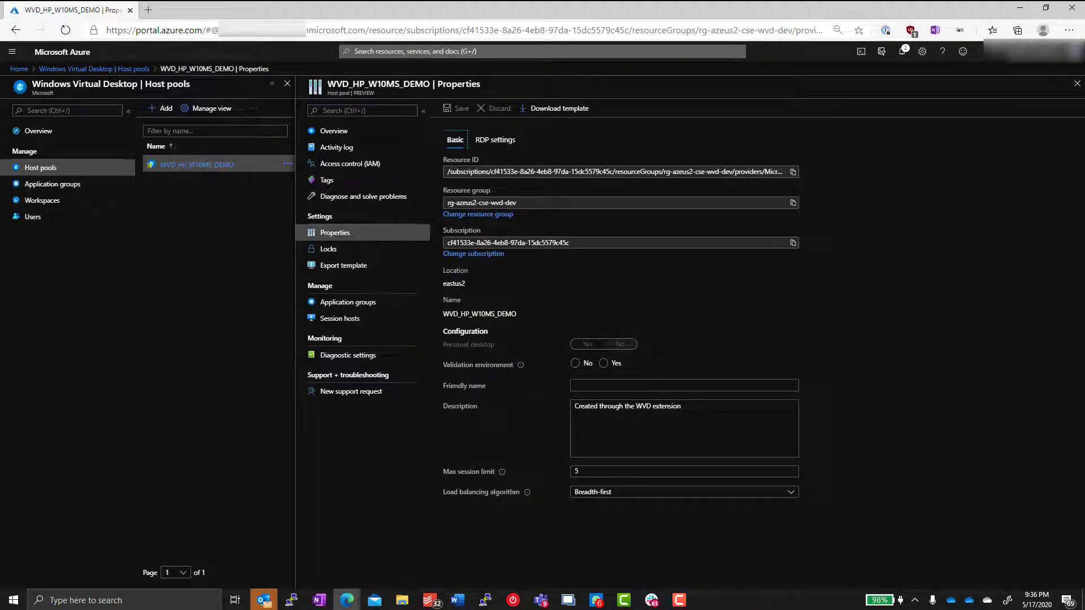
pyautogui.press('Tab')
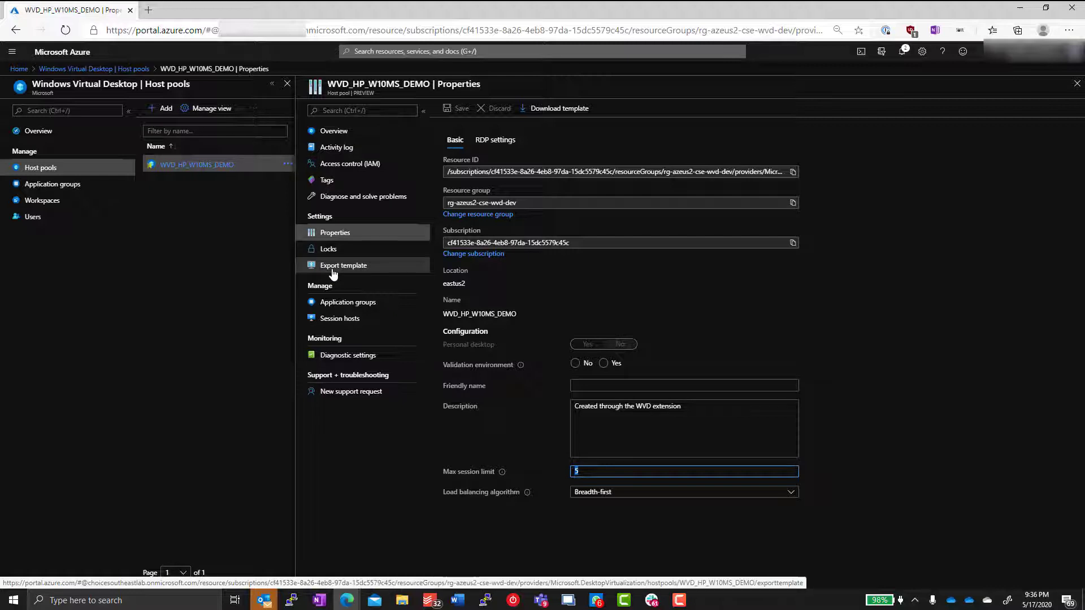
pyautogui.click(28, 218)
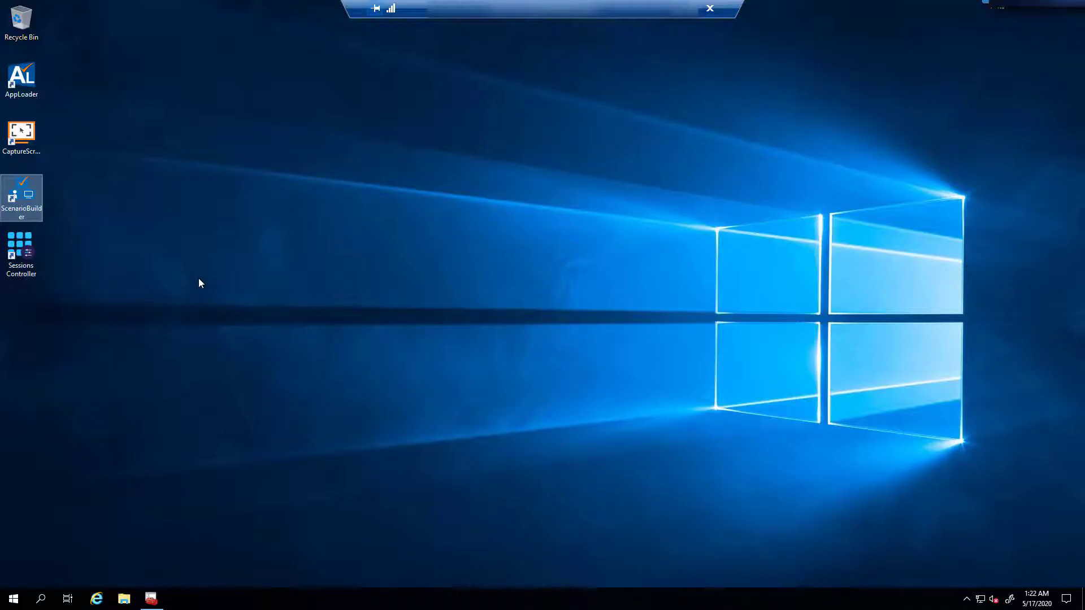
# Name the new scenario wvd_demo_flow_1 and begin recording it
pyautogui.write('wvd')
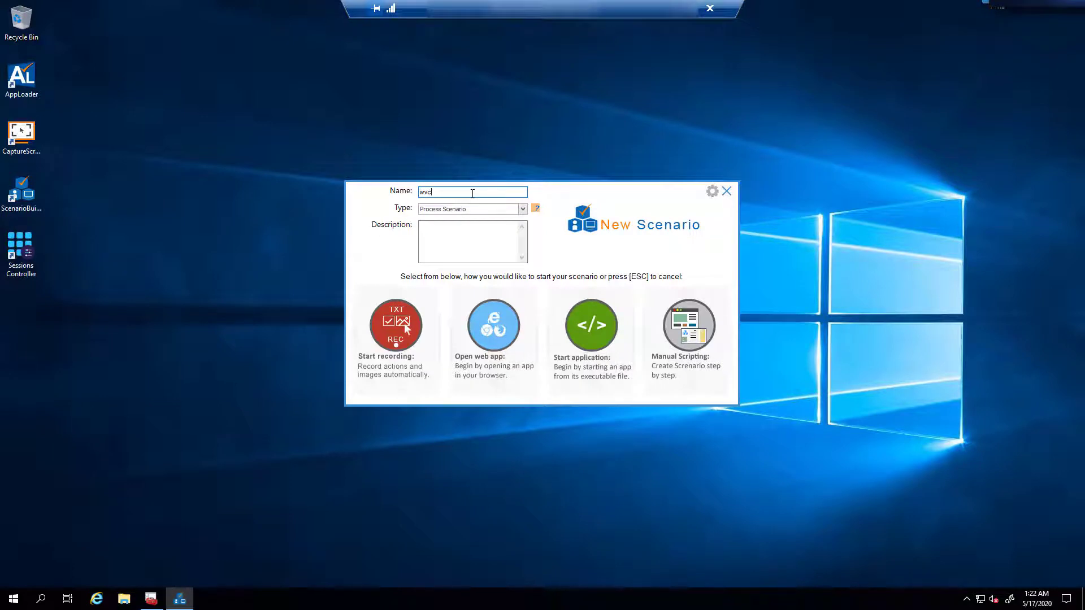
pyautogui.write('_demo_flow_1')
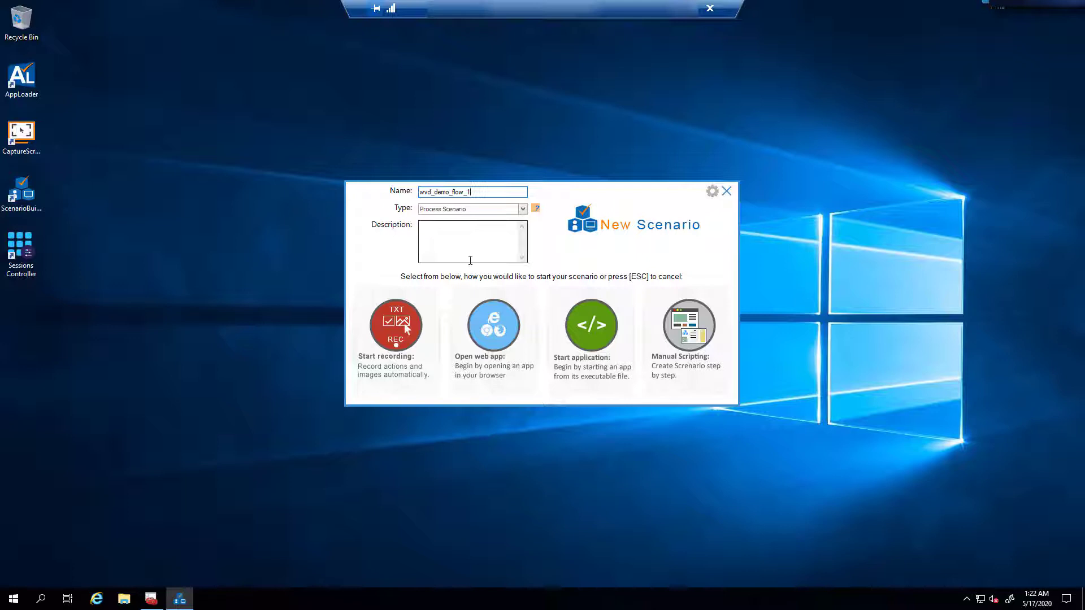
pyautogui.click(393, 317)
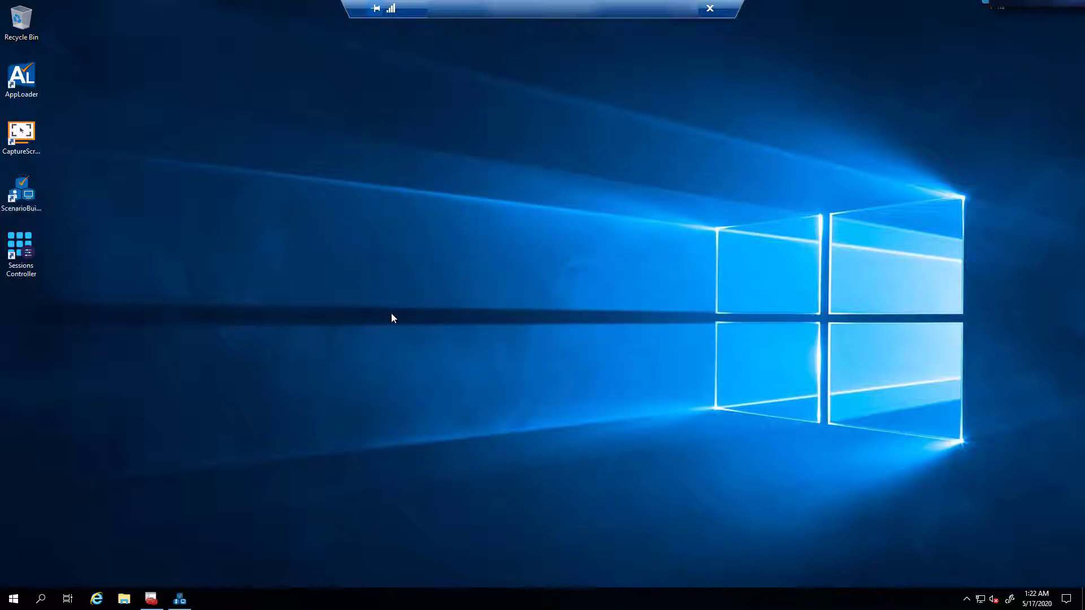
# Launch Remote Desktop, subscribe to the workspace and sign in for this app only
pyautogui.click(13, 599)
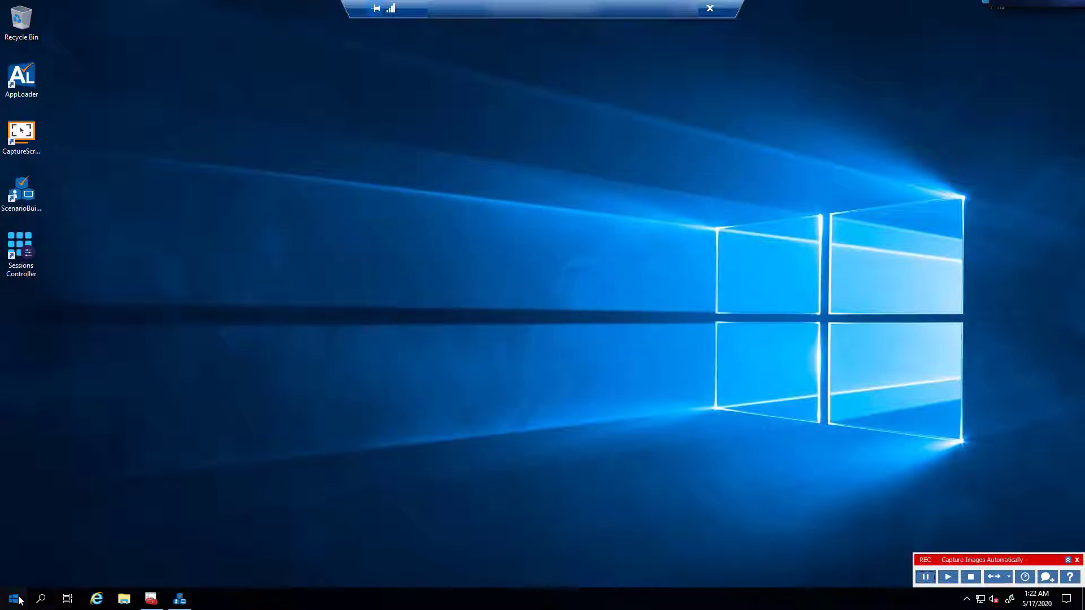
pyautogui.click(103, 344)
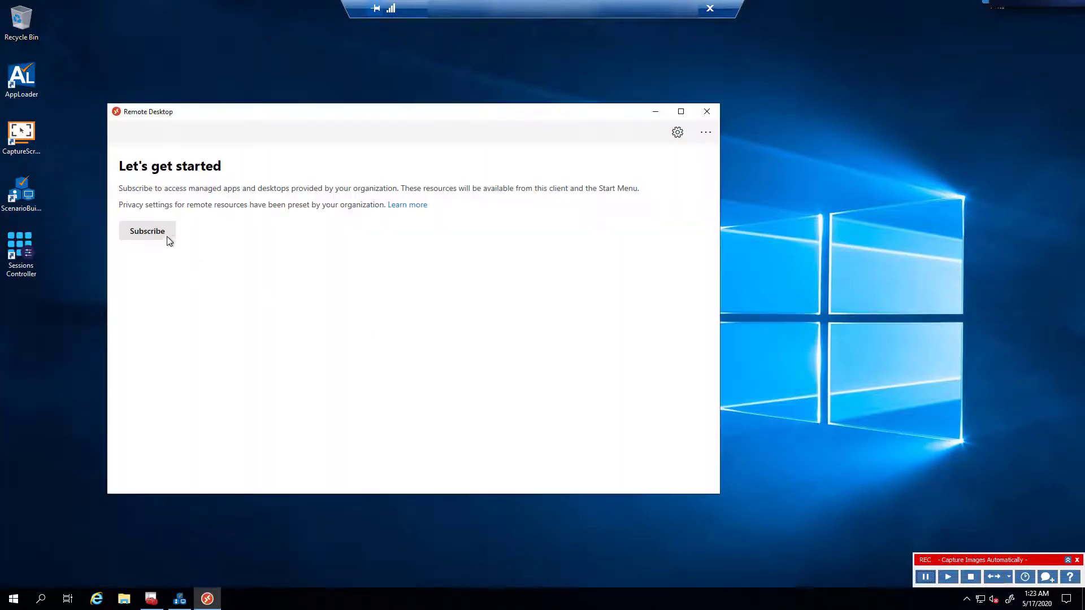
pyautogui.click(165, 238)
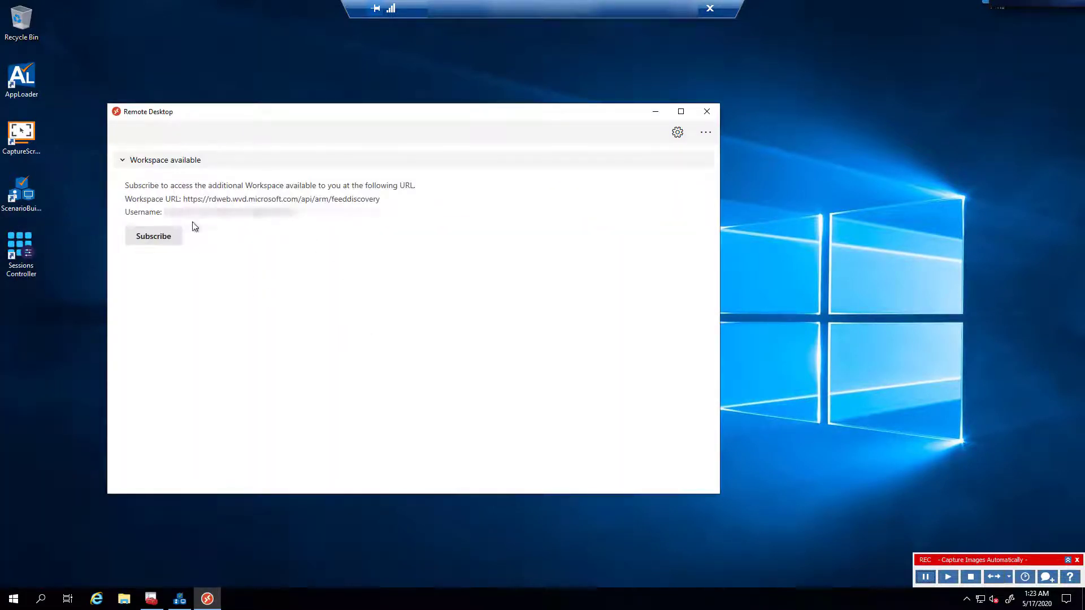
pyautogui.click(161, 236)
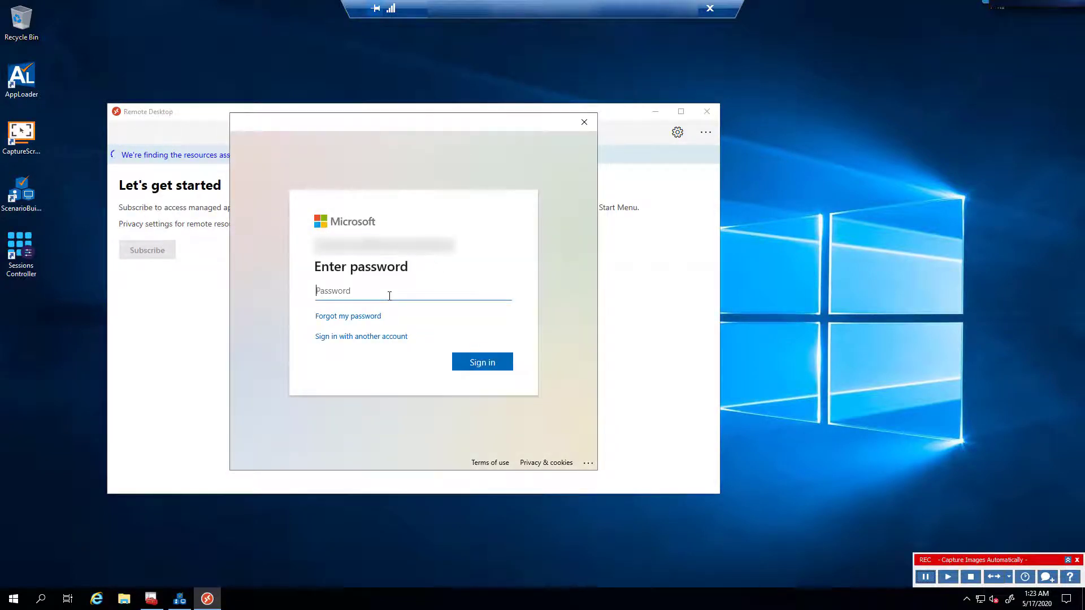
pyautogui.write('•••••••••')
pyautogui.press('Return')
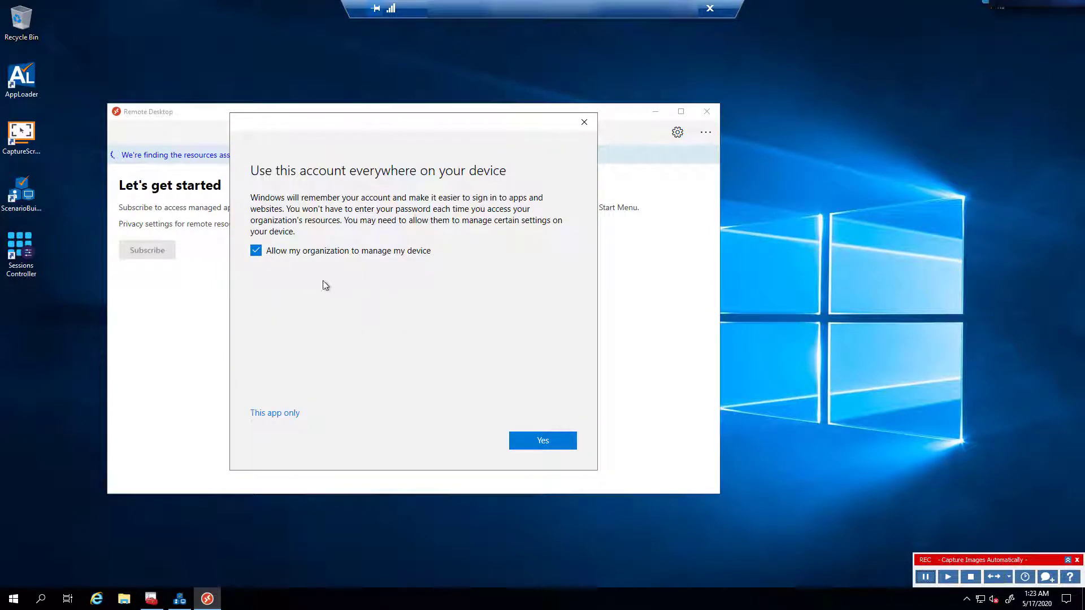
pyautogui.click(256, 250)
pyautogui.click(270, 413)
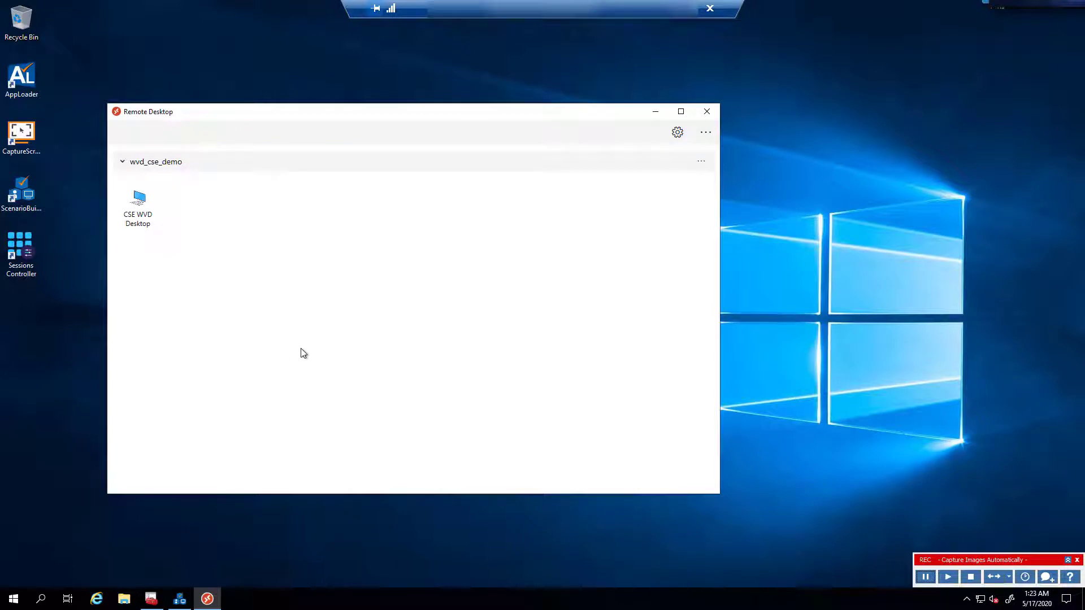
# Connect to the CSE WVD Desktop using the account password
pyautogui.click(138, 204)
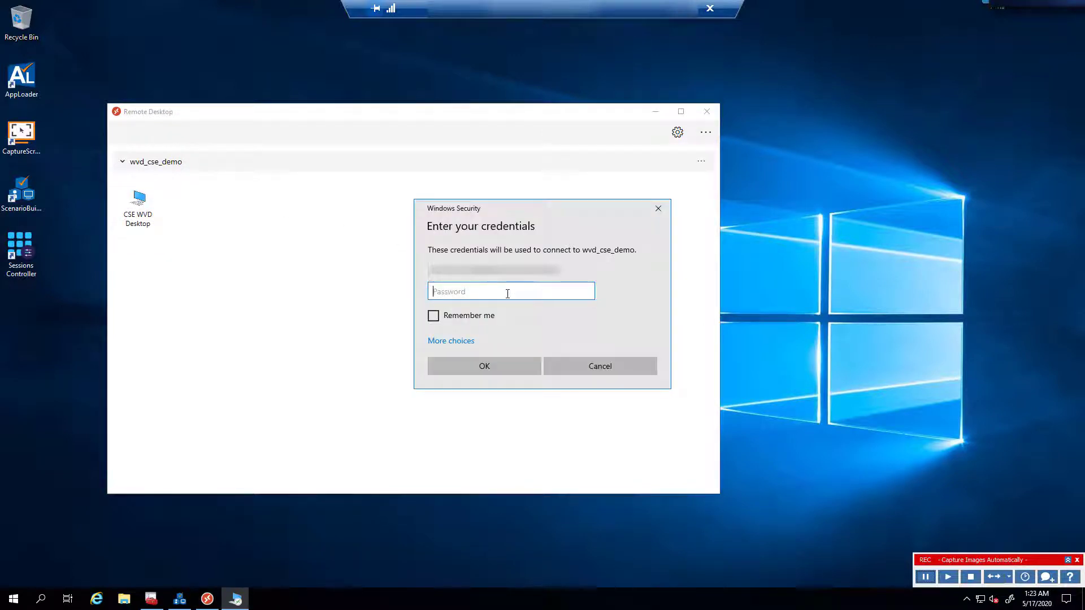
pyautogui.write('•••••••••')
pyautogui.press('Return')
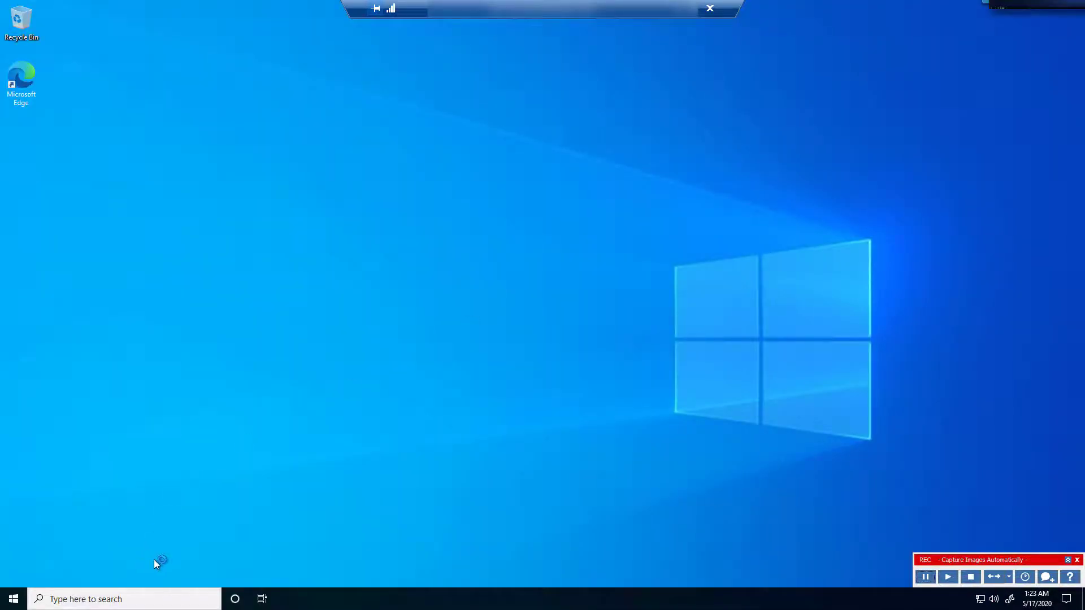
# Open WordPad from the taskbar search
pyautogui.click(151, 597)
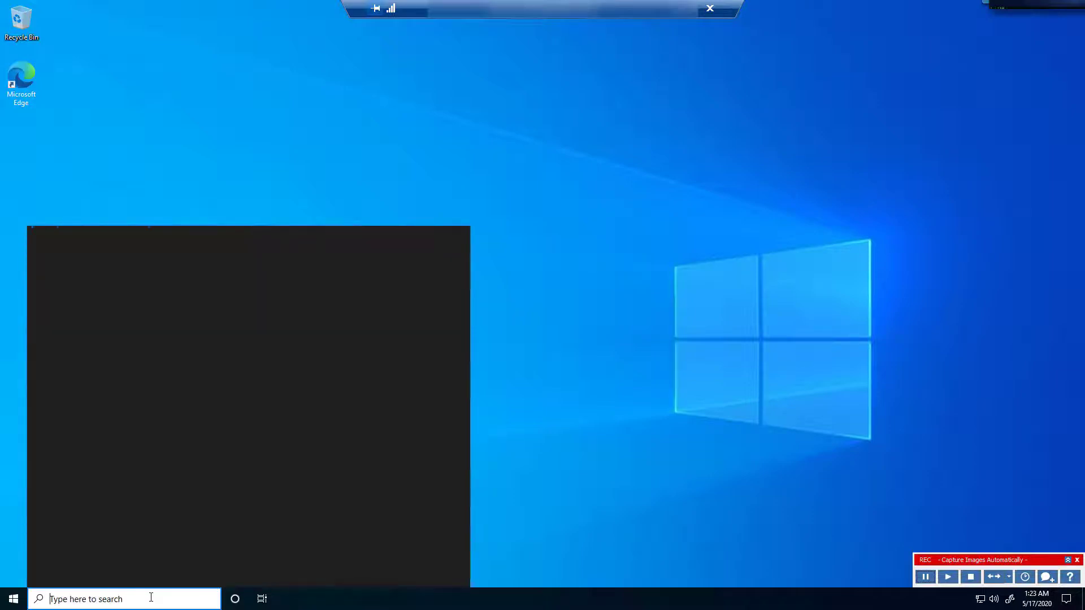
pyautogui.write('word')
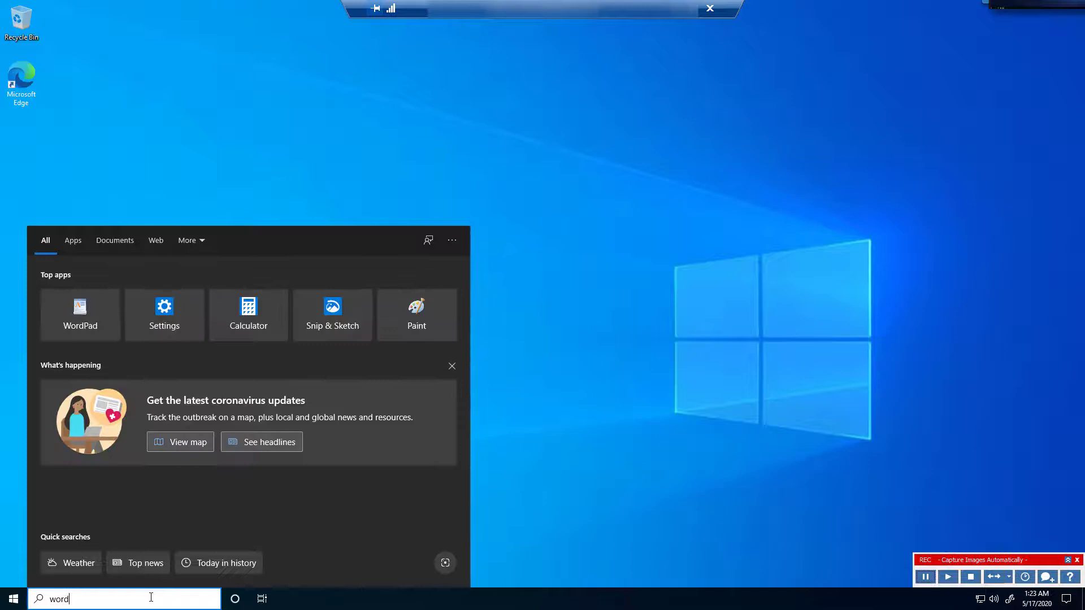
pyautogui.write('pad')
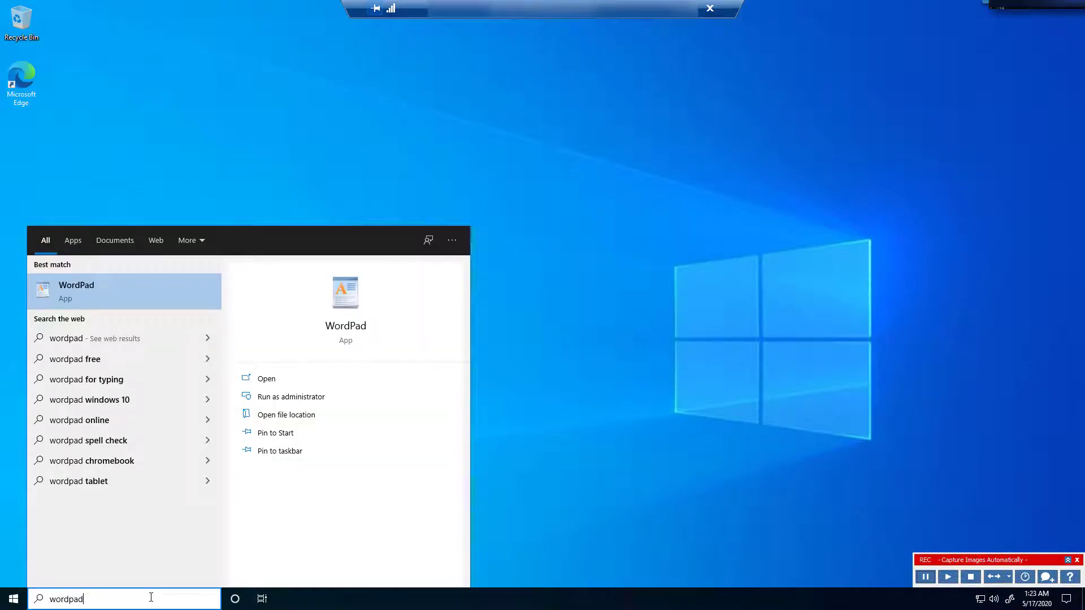
pyautogui.press('Return')
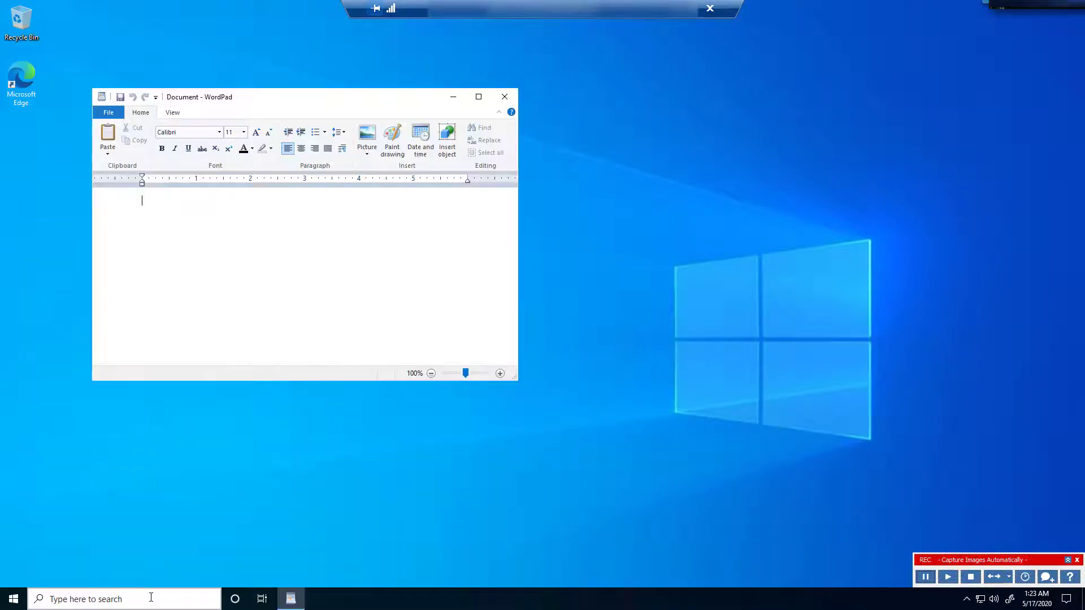
# Type 'Working on my brand new Windows virtual Desktop!', 'I can connect from anywhere!', 'I am currently connected from the pool!'
pyautogui.write('Working on my bran')
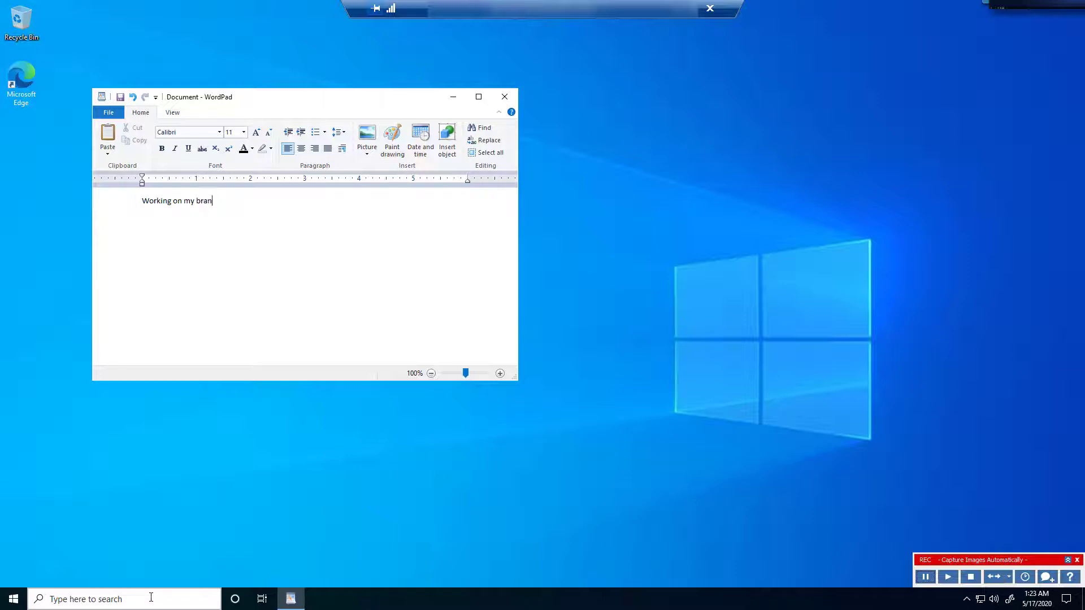
pyautogui.write('d new WIndows v')
pyautogui.write('al Desktop!')
pyautogui.write('I can connect from ')
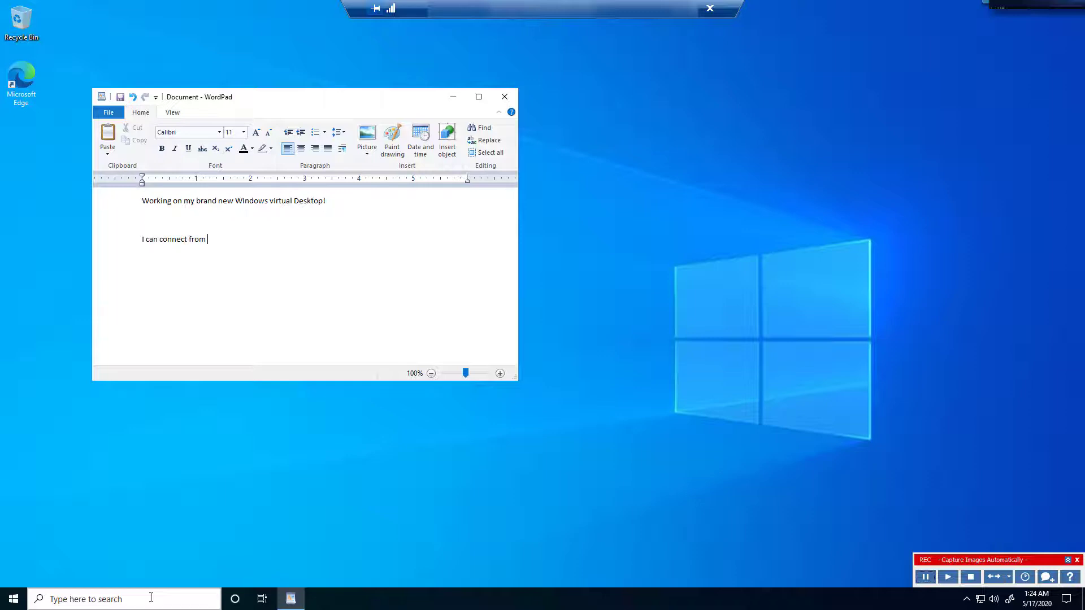
pyautogui.write('anywhere!I am con')
pyautogui.press('BackSpace')
pyautogui.press('BackSpace')
pyautogui.write('urrently connected from the pool!')
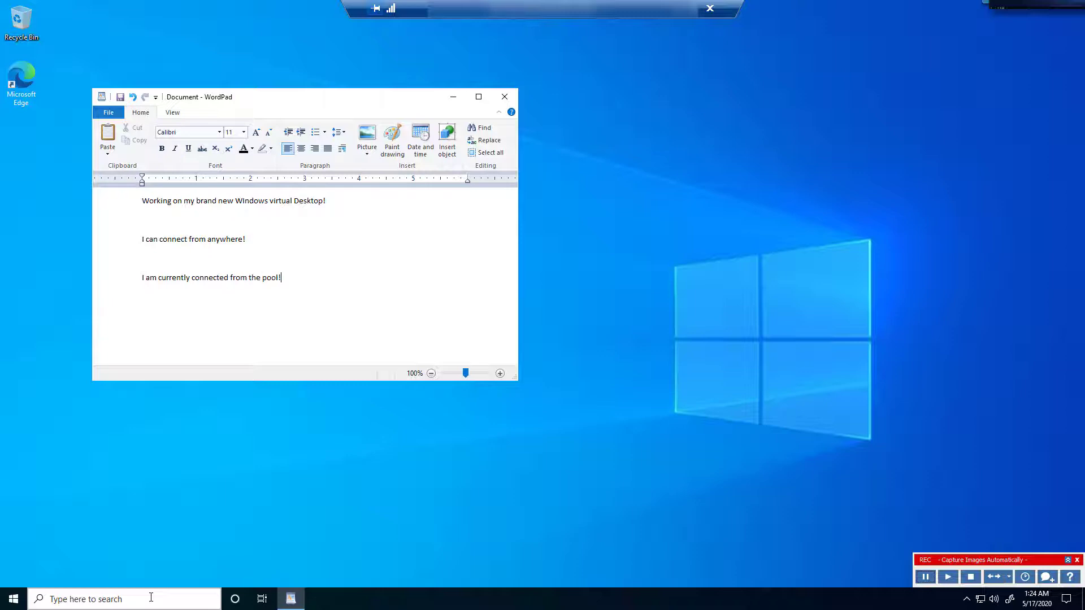
pyautogui.press('Return')
pyautogui.click(22, 97)
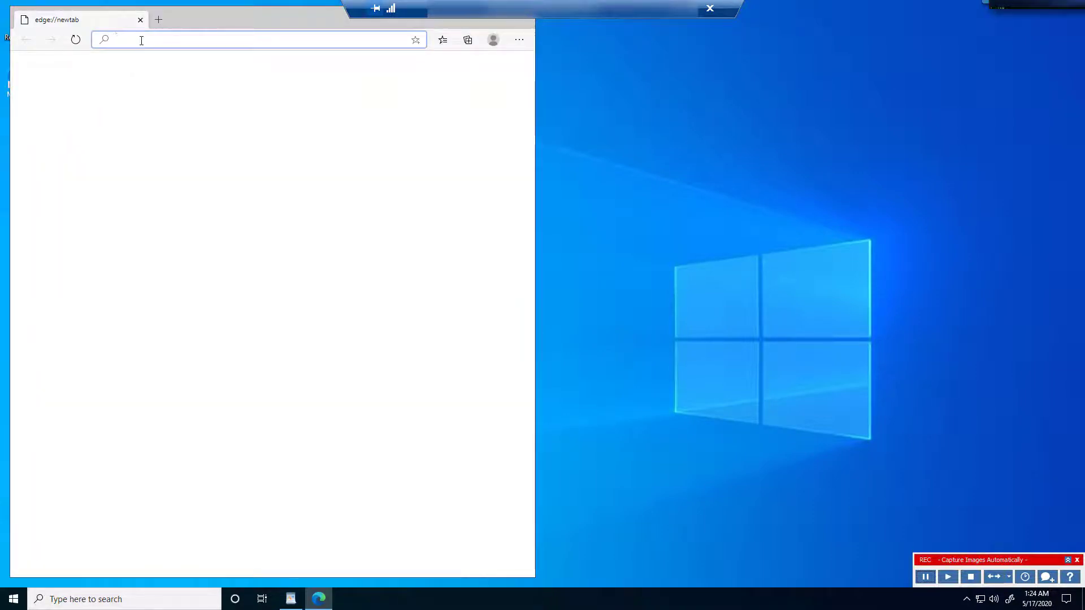
pyautogui.write('www.bing.')
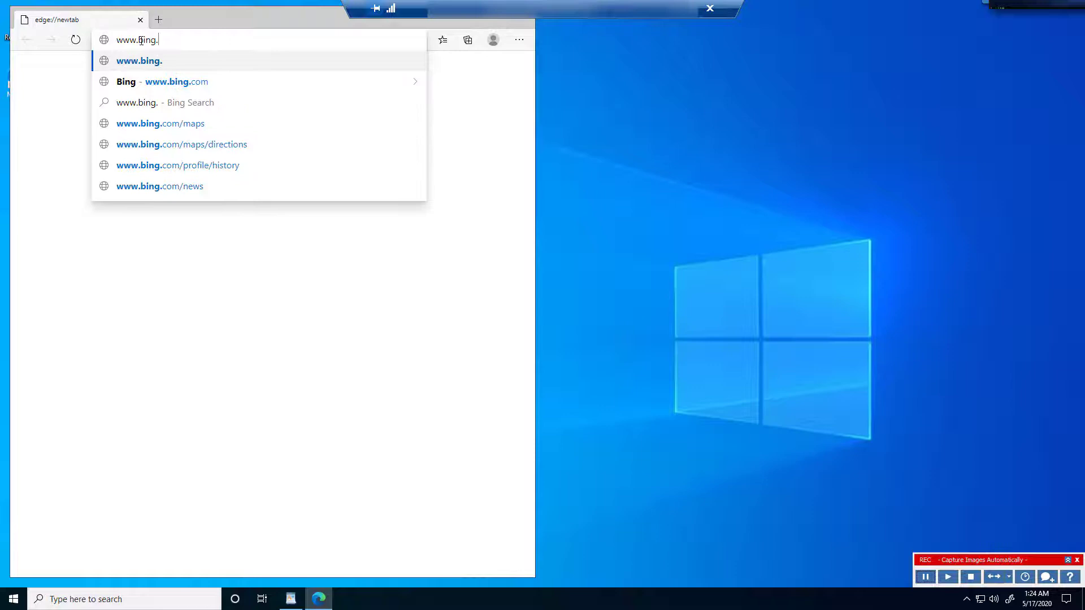
pyautogui.write('com/images')
pyautogui.press('Return')
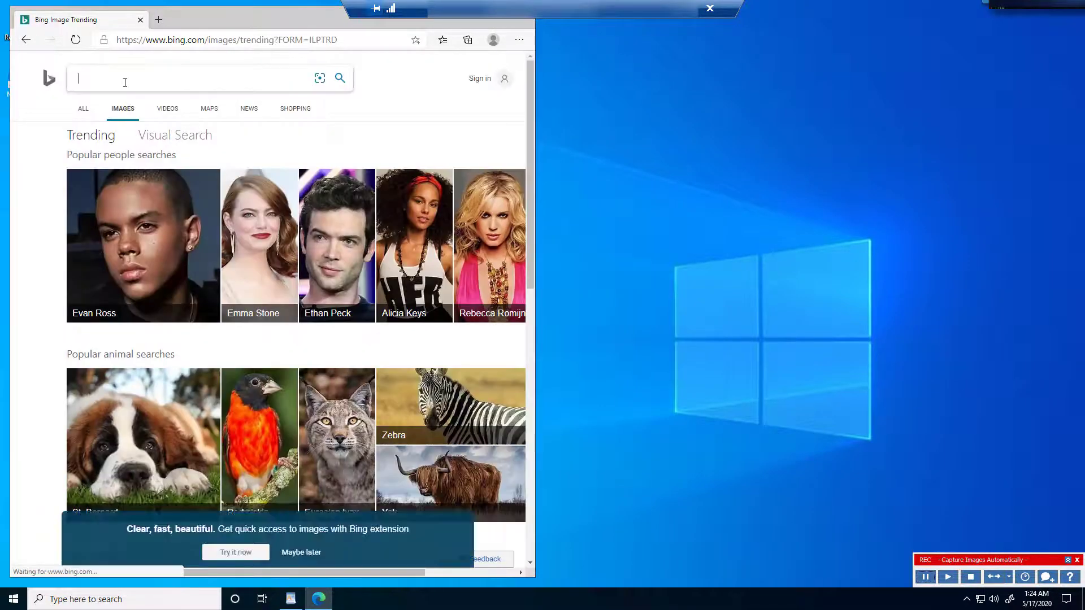
pyautogui.write('woirking')
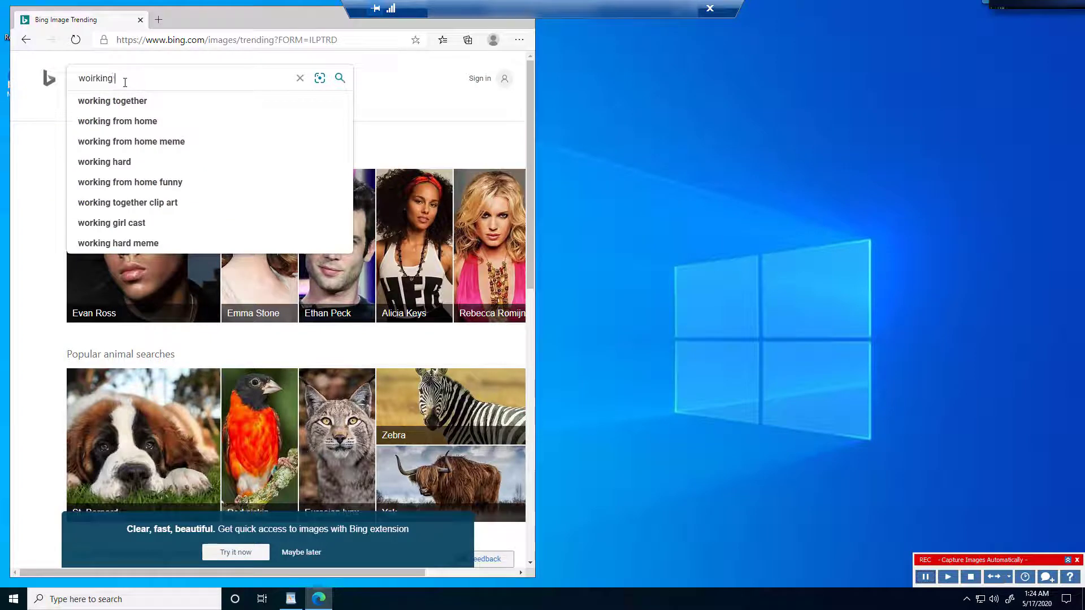
pyautogui.hotkey('ctrl', 'a')
pyautogui.write('working from')
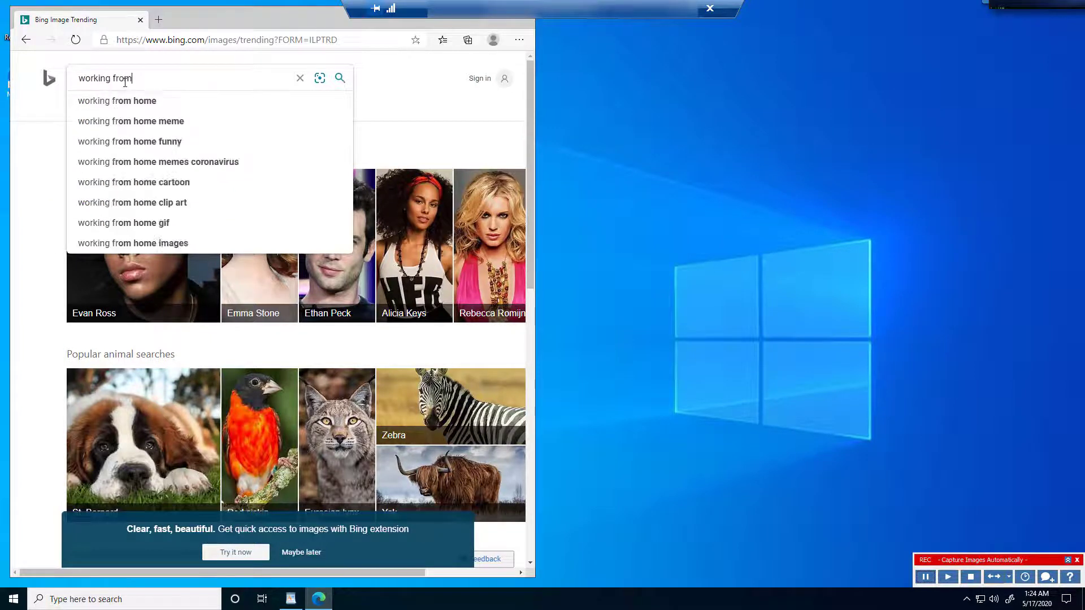
pyautogui.write(' the pool')
# Run the image search and copy the first pool photo
pyautogui.press('Return')
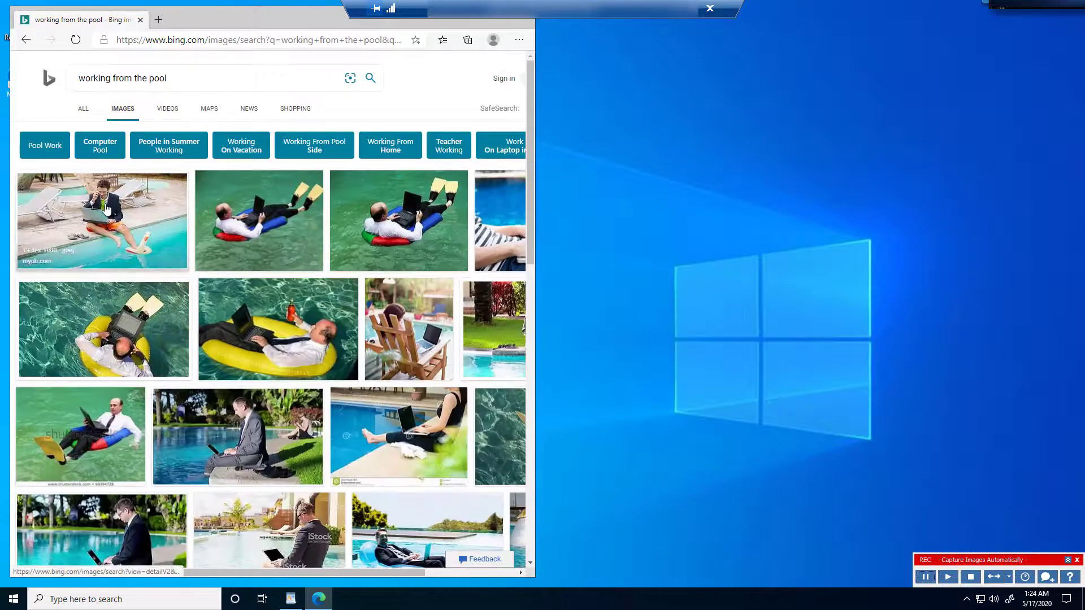
pyautogui.rightClick(107, 209)
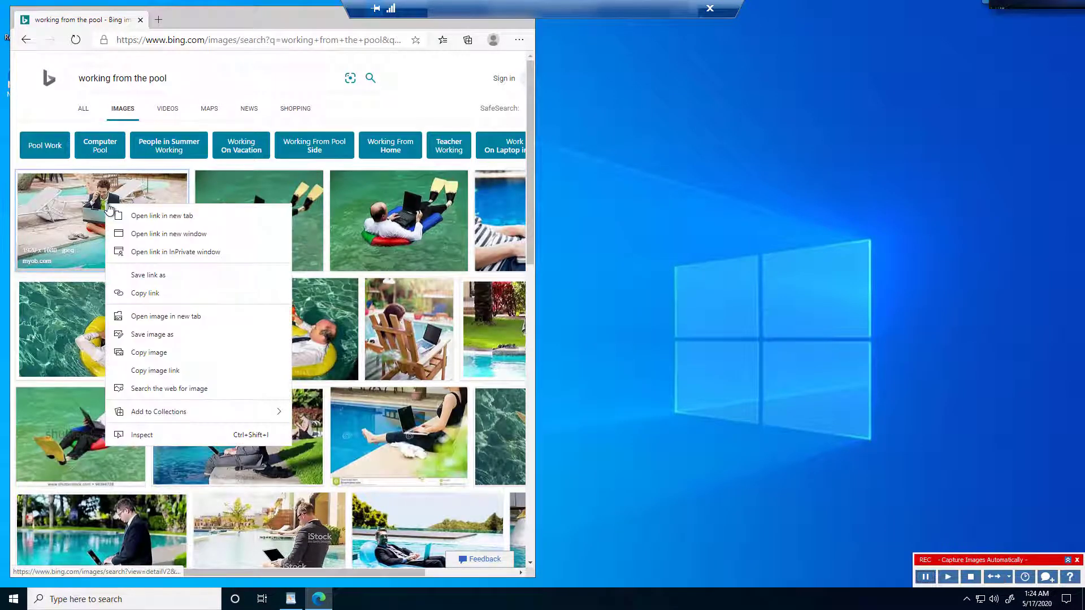
pyautogui.click(148, 353)
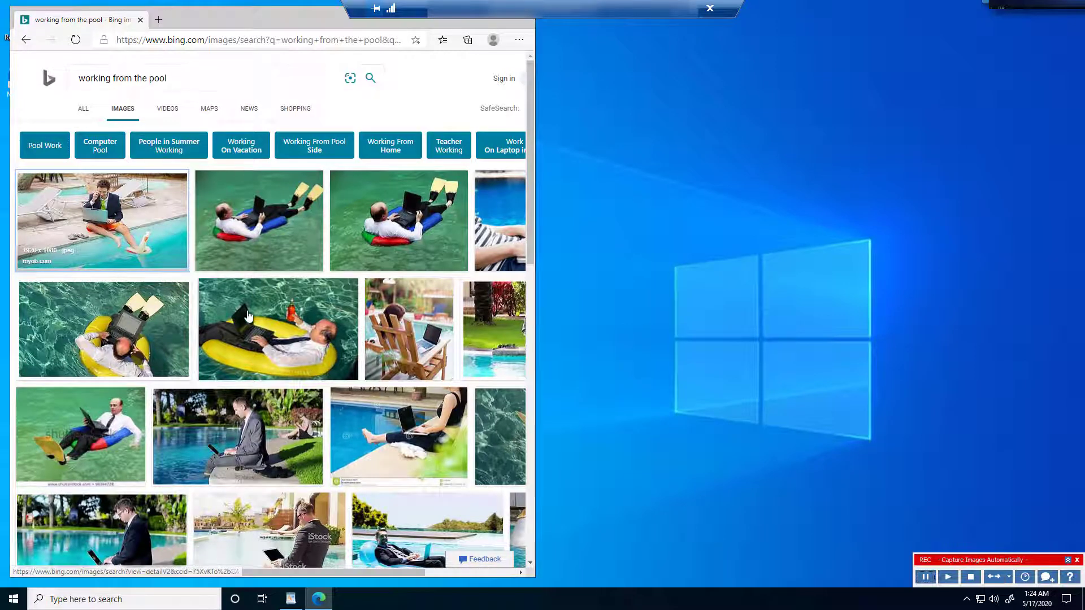
# Paste the pool photo below the WordPad text and close the document
pyautogui.click(291, 598)
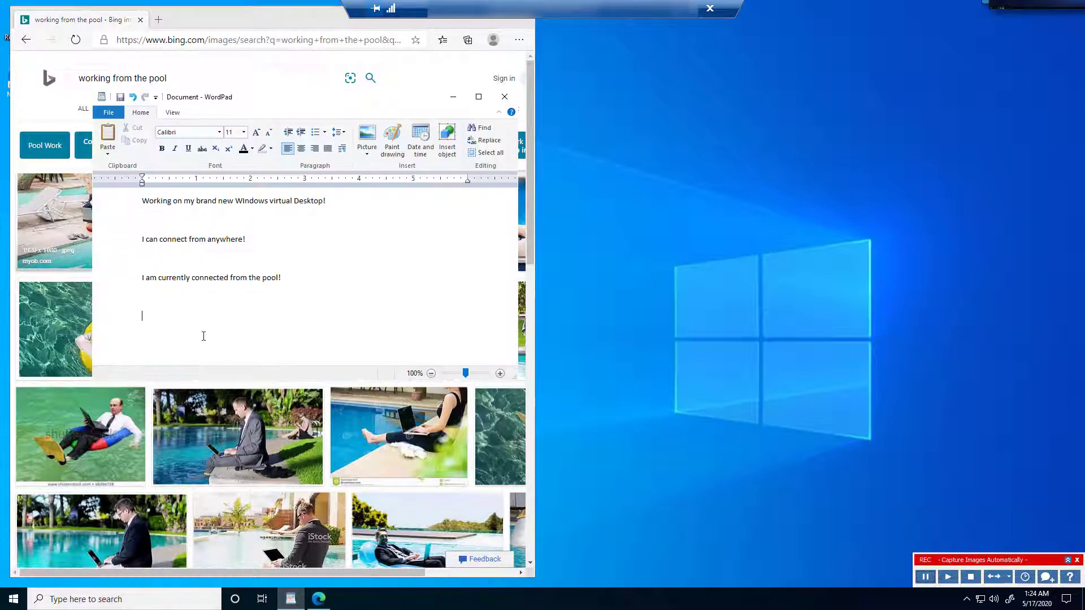
pyautogui.rightClick(177, 311)
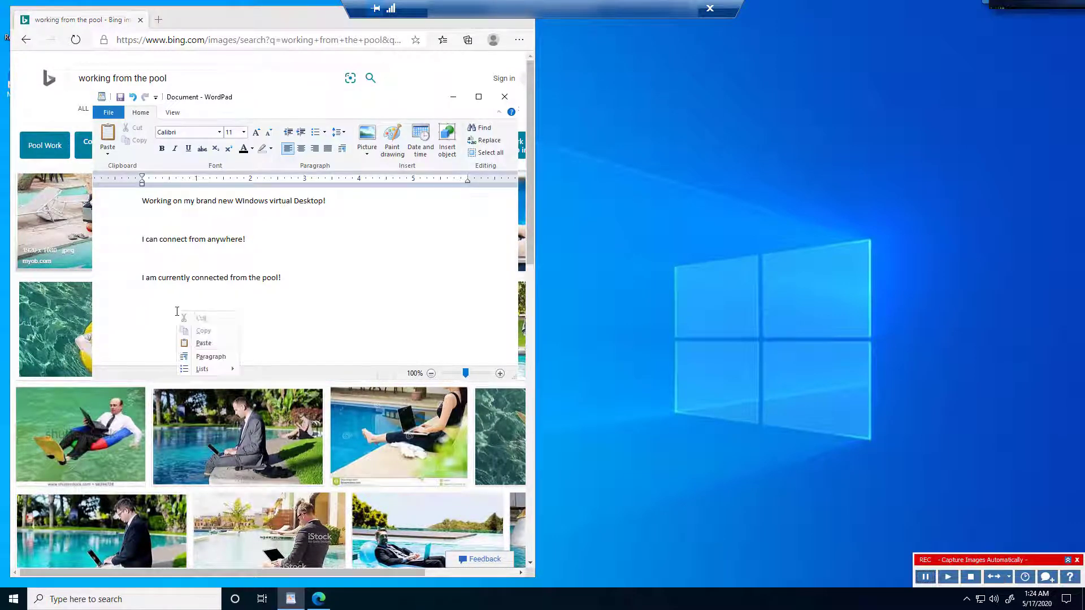
pyautogui.click(203, 343)
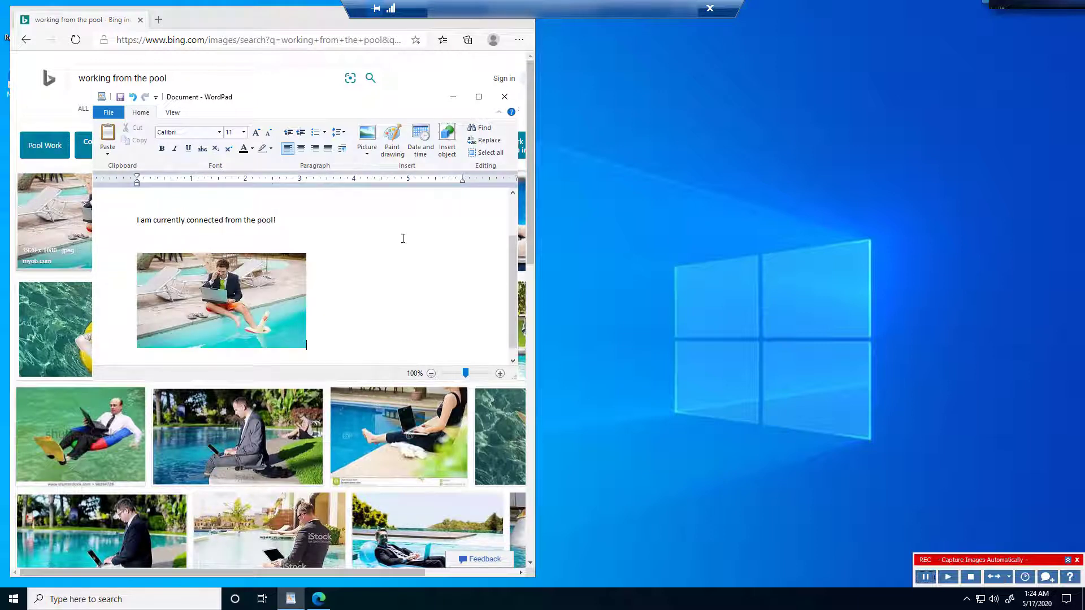
pyautogui.click(501, 106)
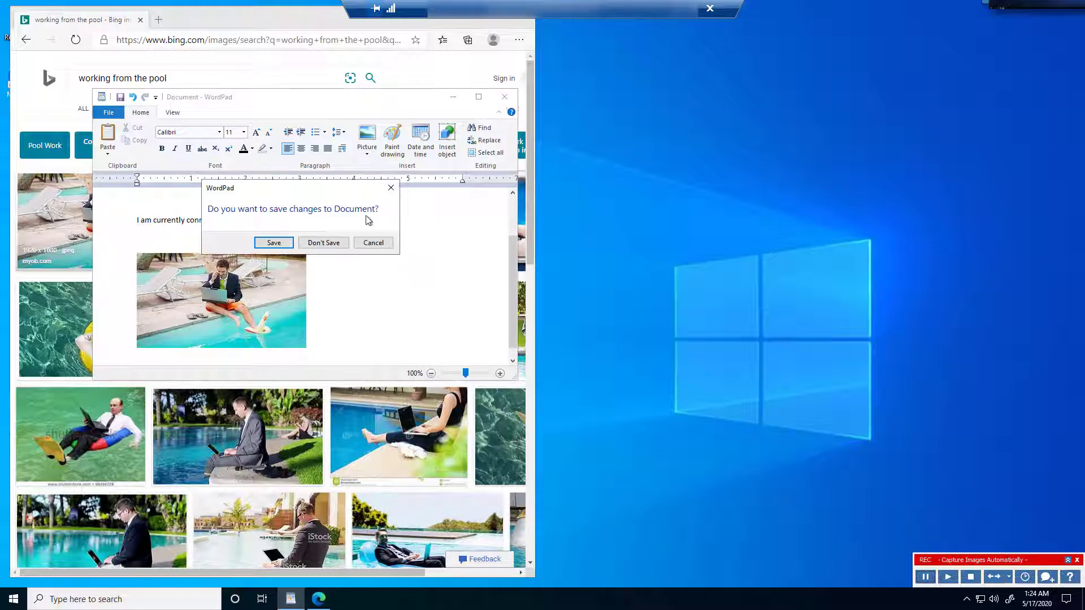
# Discard the WordPad changes and close the Edge window
pyautogui.click(323, 243)
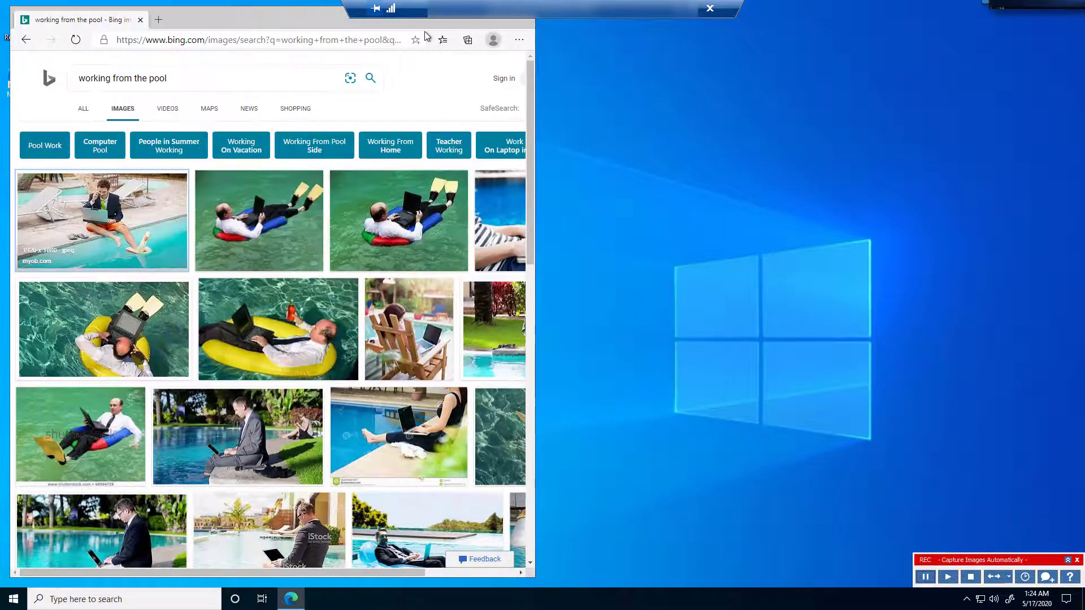
pyautogui.moveTo(405, 25); pyautogui.dragTo(540, 92)
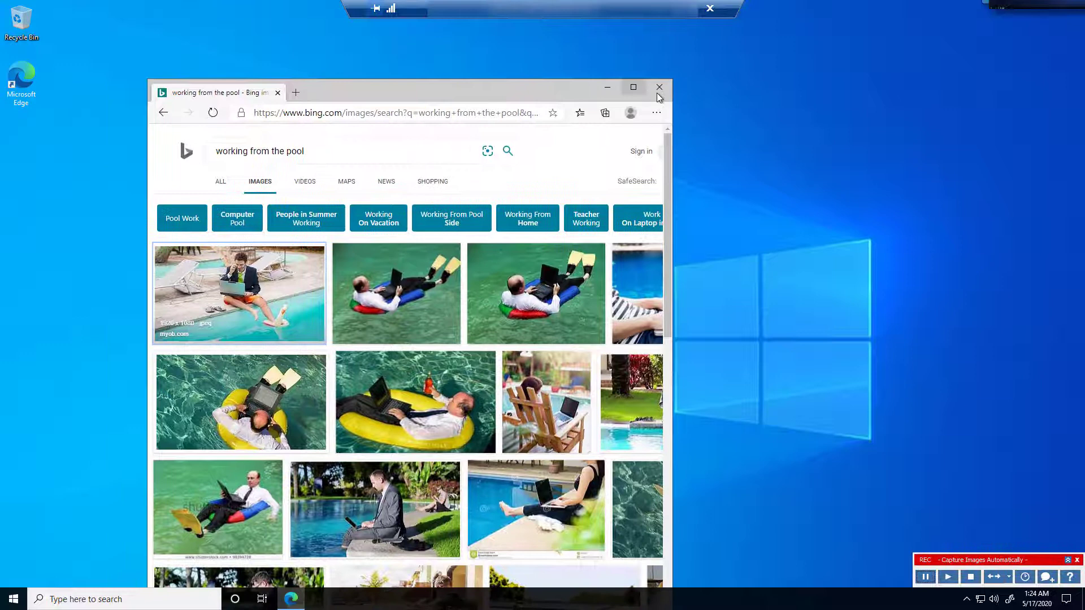
pyautogui.hotkey('alt', 'F4')
# Disconnect from the virtual desktop session and stop the scenario recording
pyautogui.rightClick(6, 602)
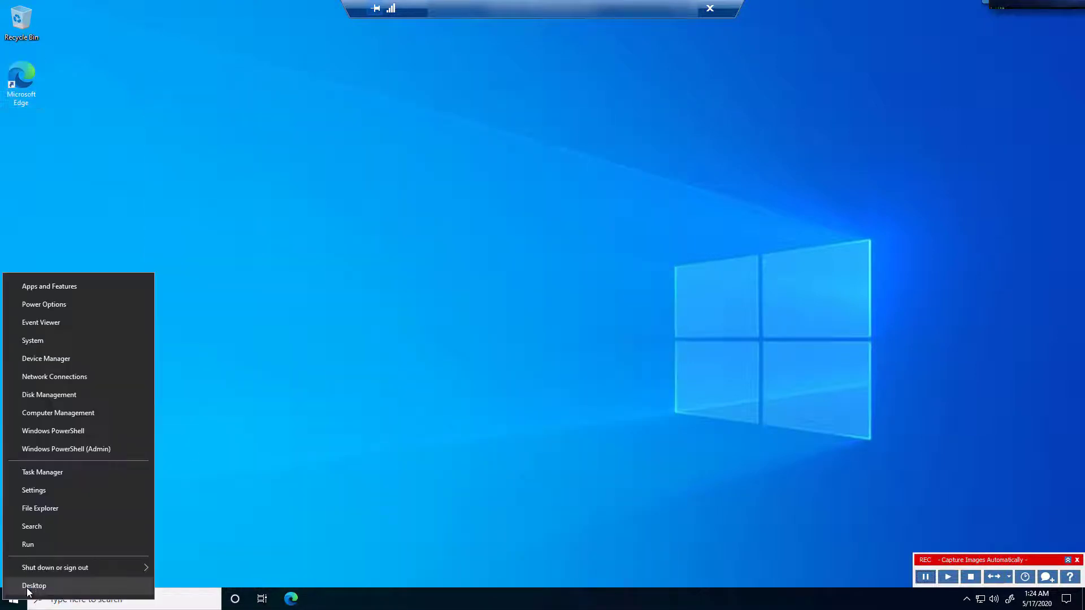
pyautogui.moveTo(51, 567)
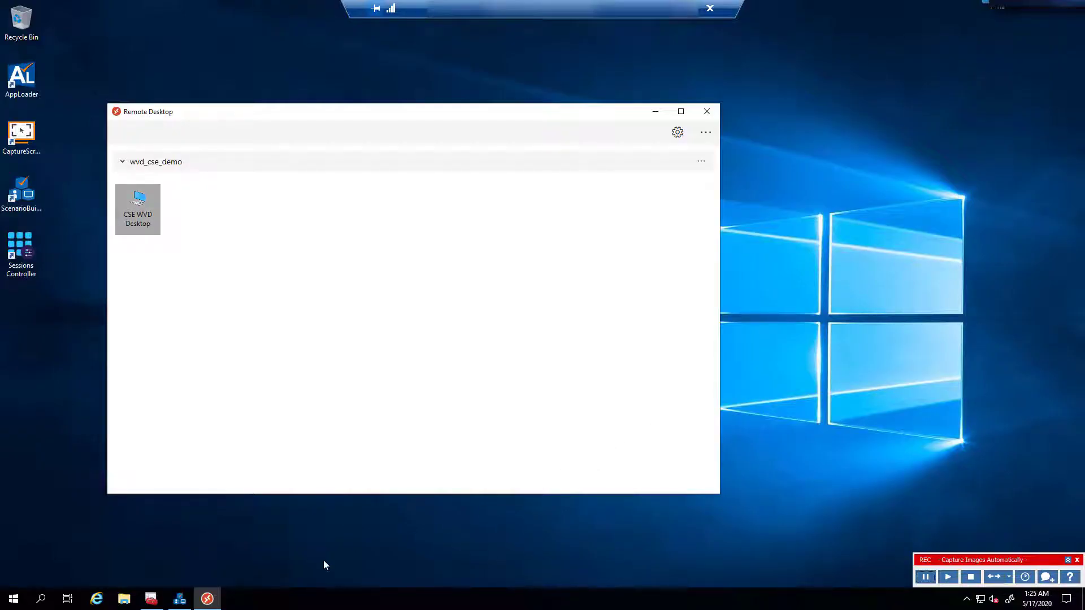
pyautogui.click(181, 599)
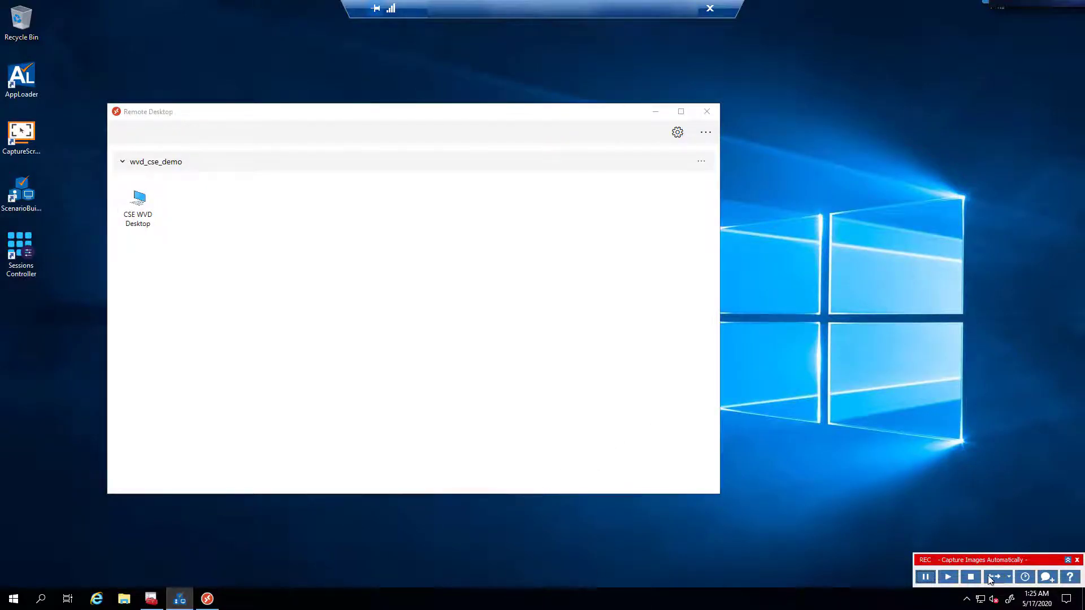
pyautogui.click(972, 577)
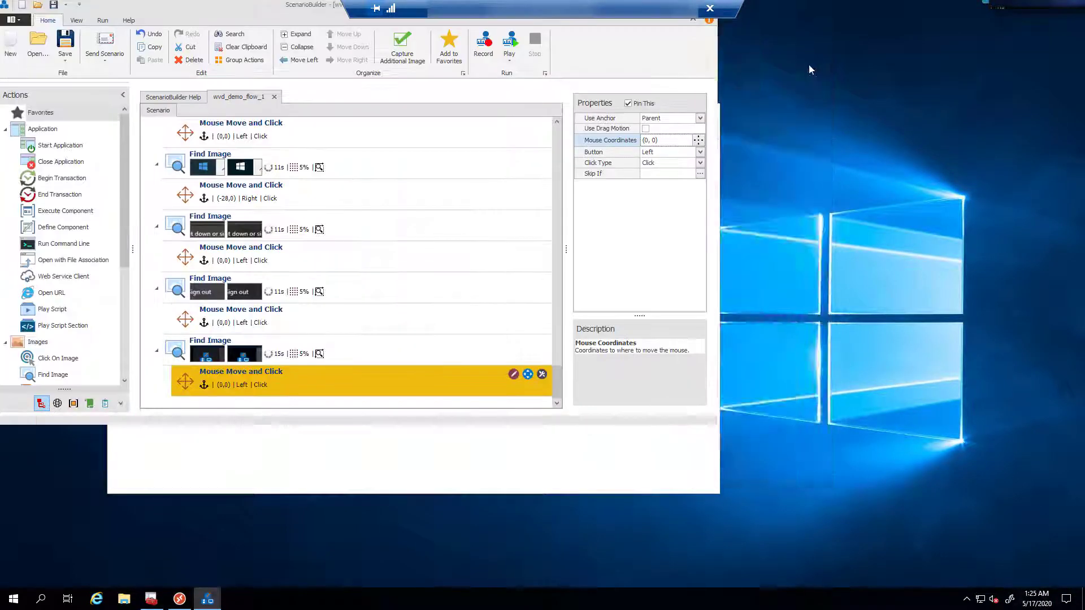
# Maximize Scenario Builder, scroll through wvd_demo_flow_1 and select the step 4 Find Image photo step
pyautogui.click(808, 65)
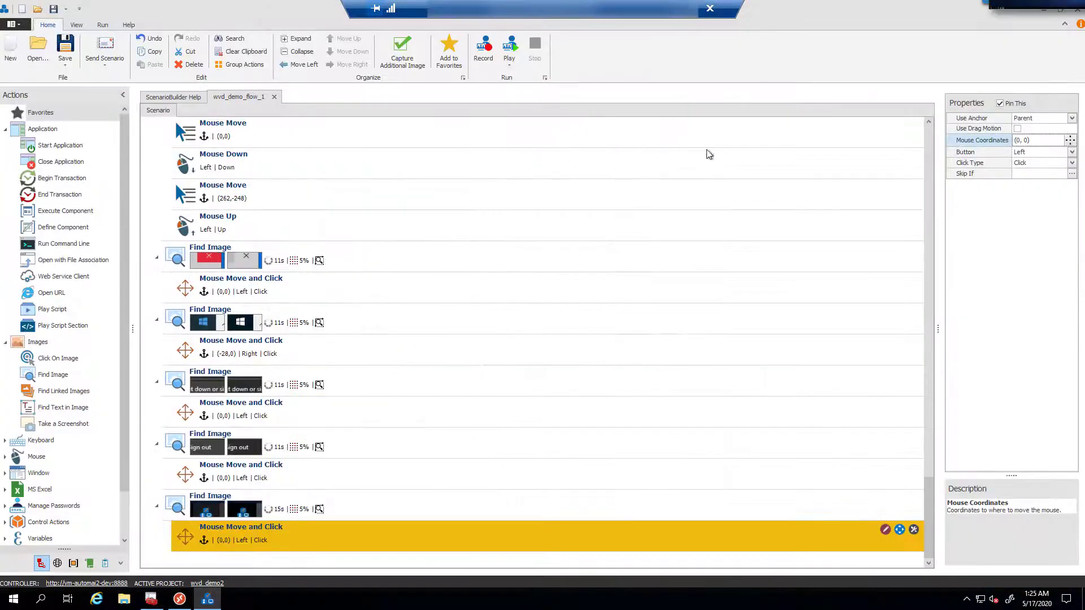
pyautogui.moveTo(928, 491); pyautogui.dragTo(925, 125)
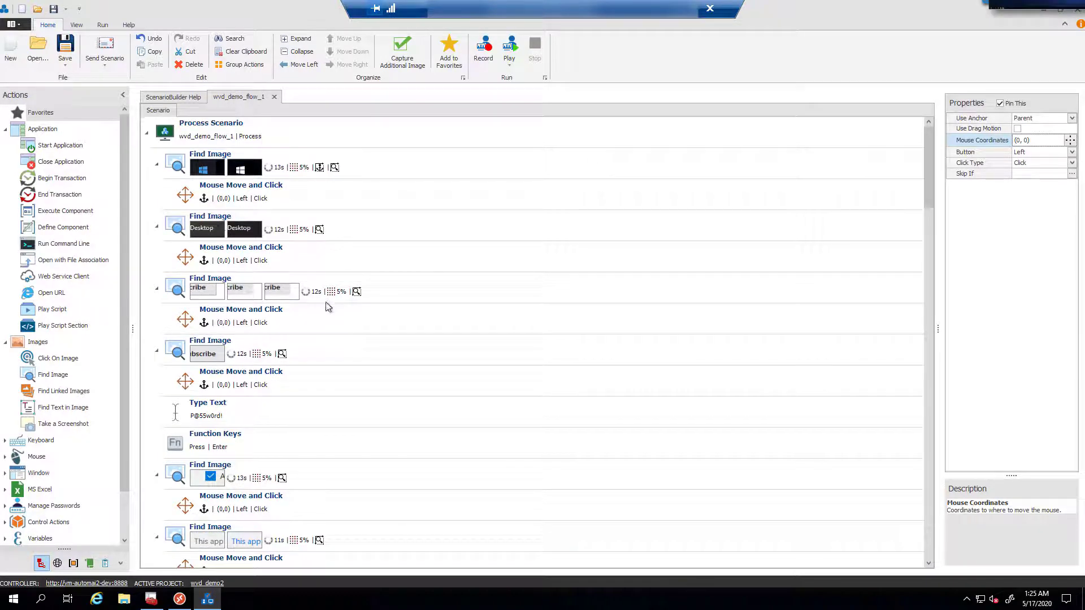
pyautogui.moveTo(927, 182); pyautogui.dragTo(925, 385)
pyautogui.scroll(-2, 927, 368)
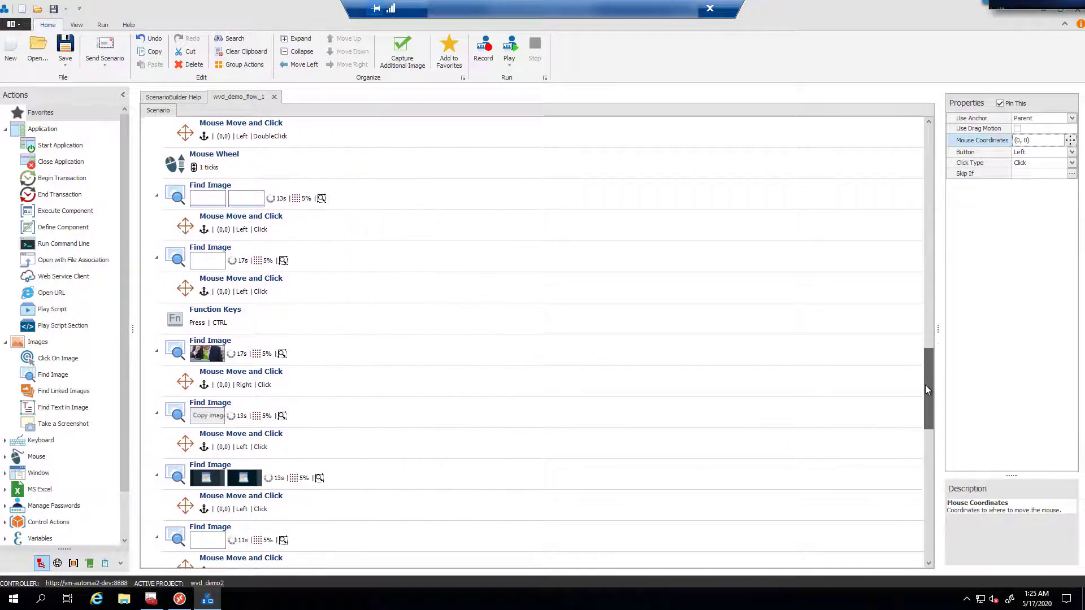
pyautogui.click(206, 357)
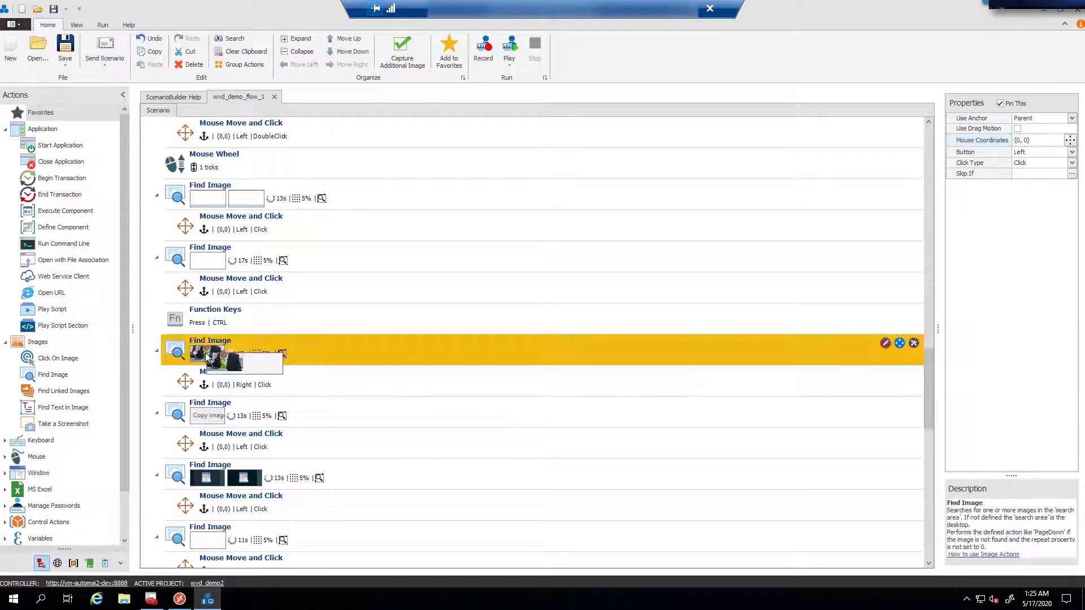
pyautogui.moveTo(931, 366); pyautogui.dragTo(931, 388)
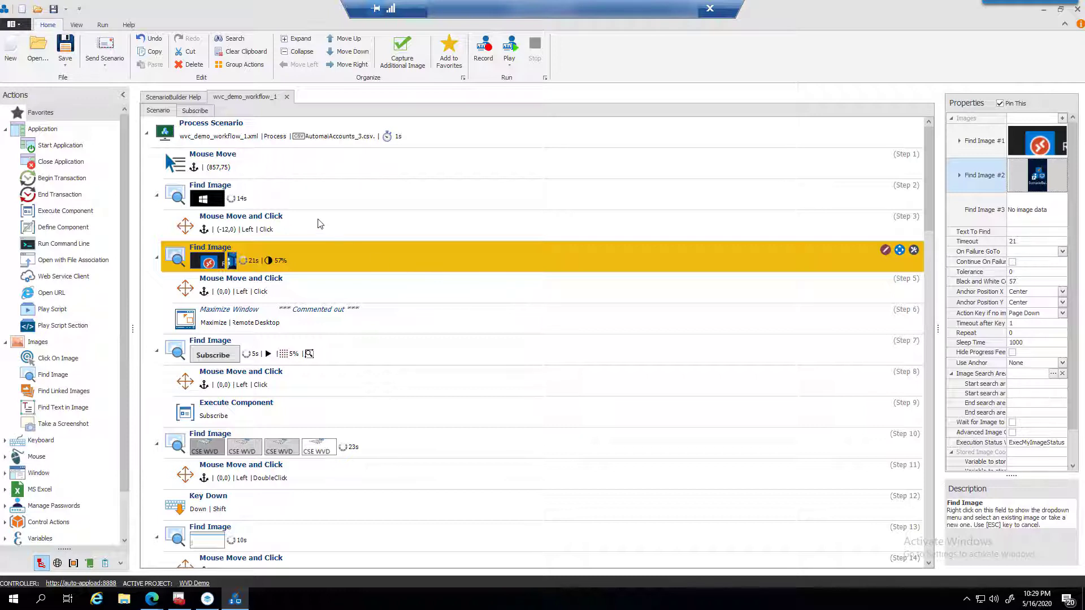
# Pick wvc_demo_workflow_1 in Scenario Builder to load the prepared scenario
pyautogui.click(222, 261)
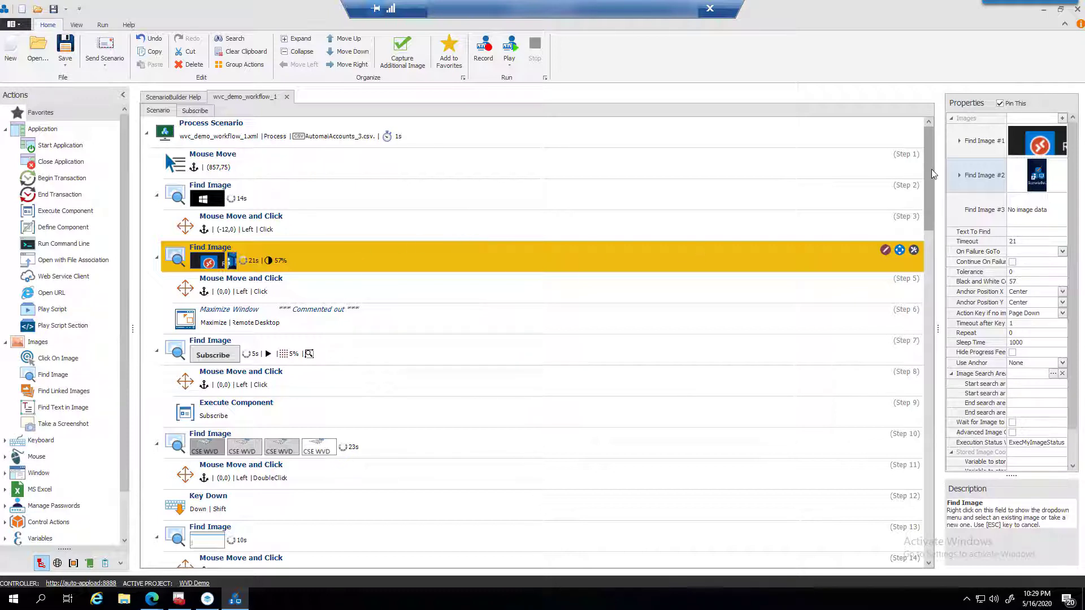
pyautogui.moveTo(928, 200); pyautogui.dragTo(928, 273)
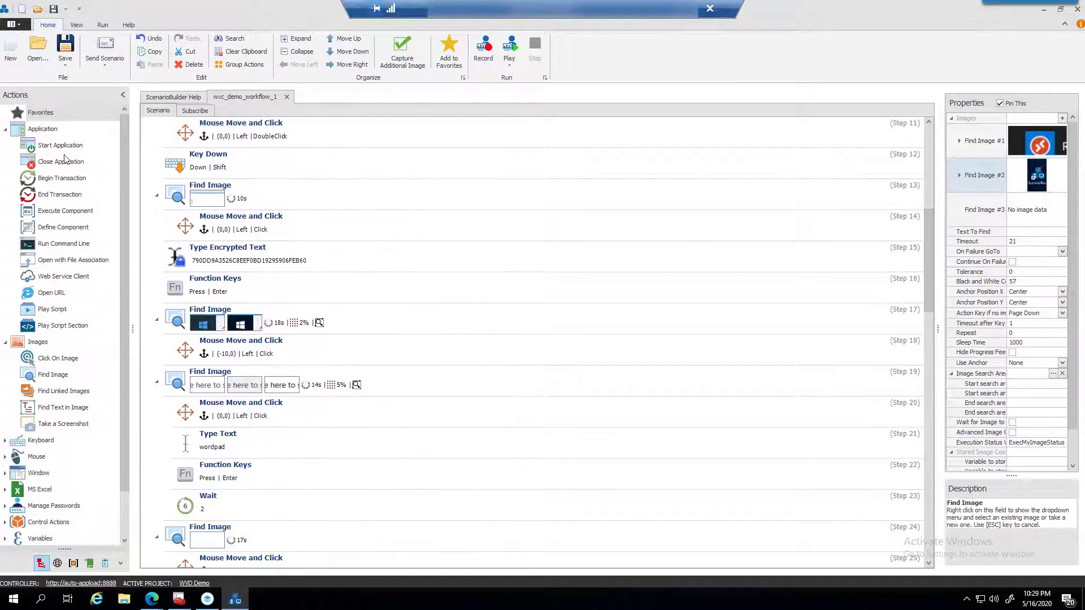
pyautogui.scroll(-1, 109, 257)
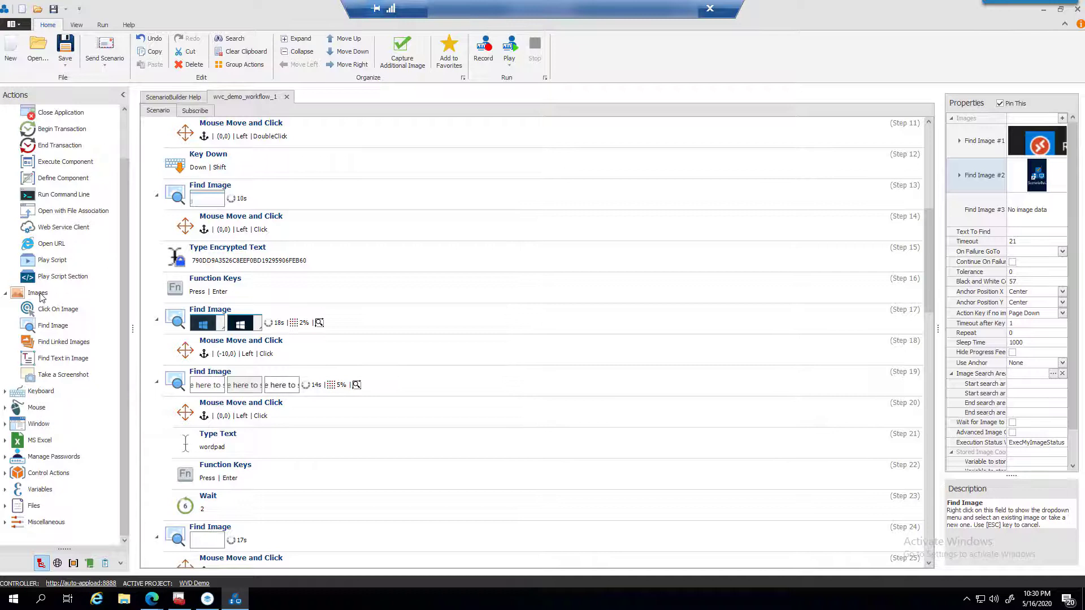
pyautogui.scroll(1, 128, 255)
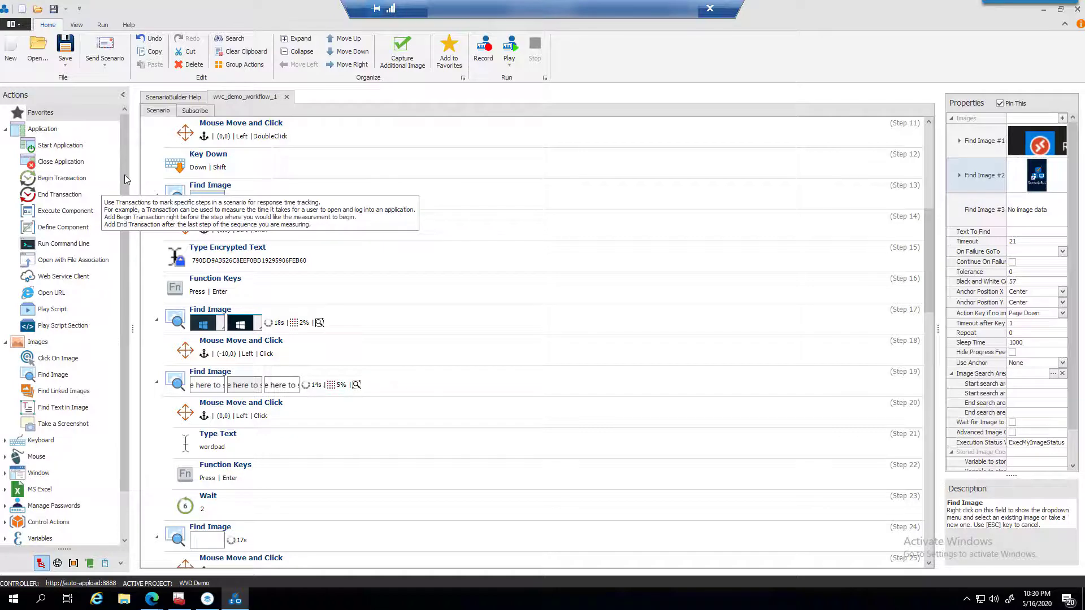
pyautogui.scroll(-1, 125, 179)
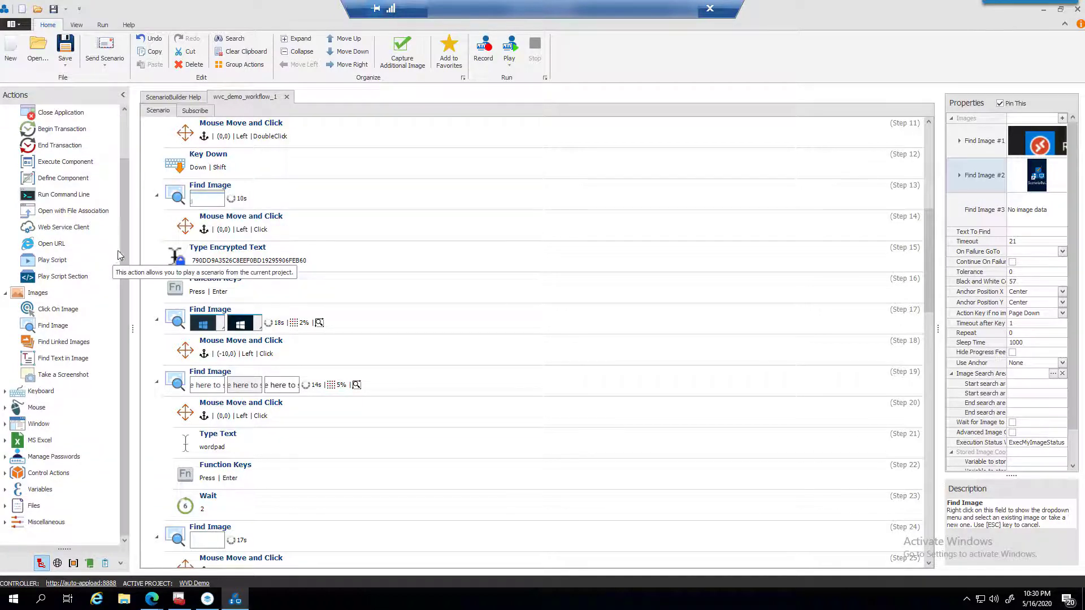
pyautogui.scroll(1, 126, 178)
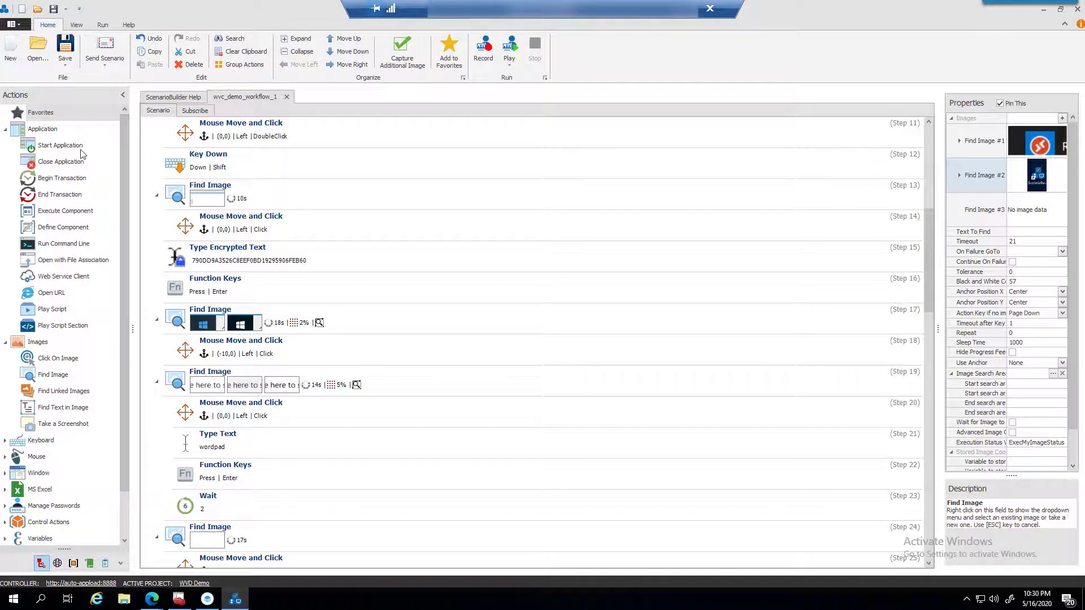
pyautogui.scroll(-1, 124, 137)
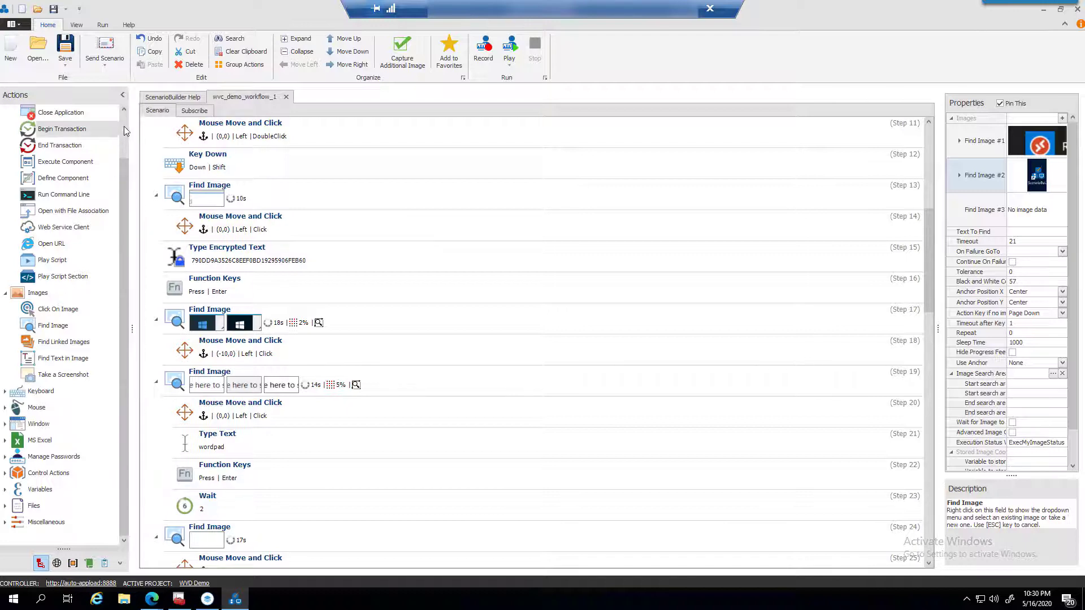
pyautogui.scroll(1, 124, 127)
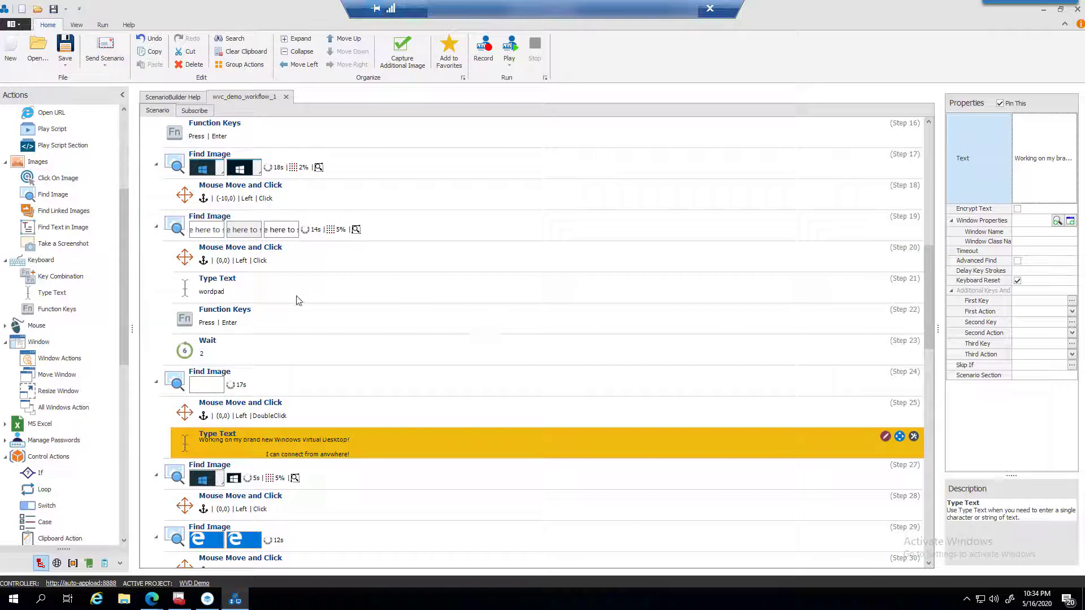
# Scroll through wvc_demo_workflow_1 to review step 21 typing wordpad and step 26's message text
pyautogui.moveTo(126, 350); pyautogui.dragTo(116, 497)
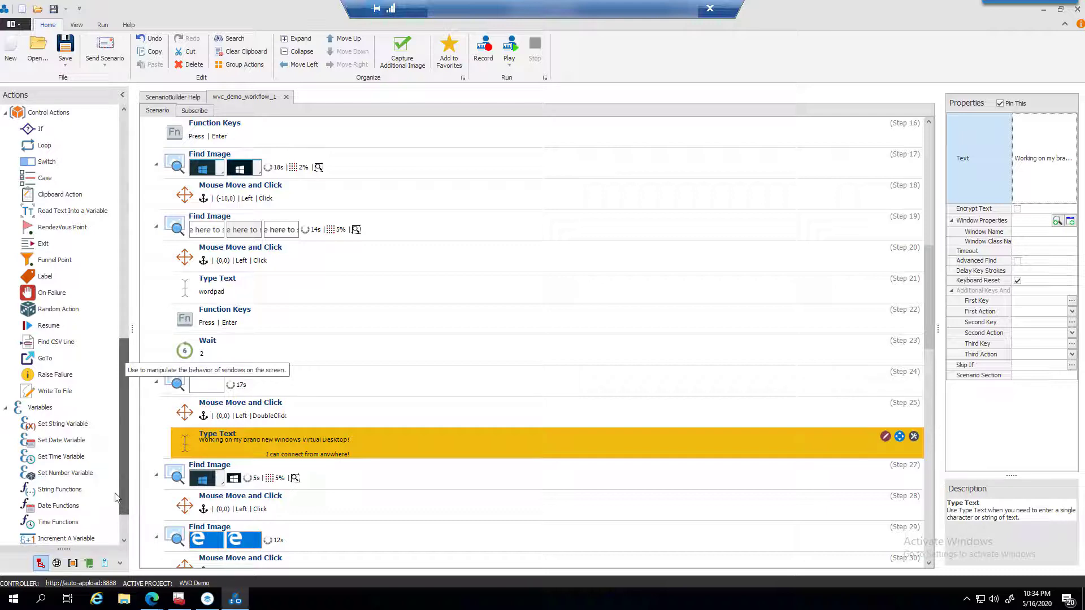
pyautogui.moveTo(115, 497); pyautogui.dragTo(118, 366)
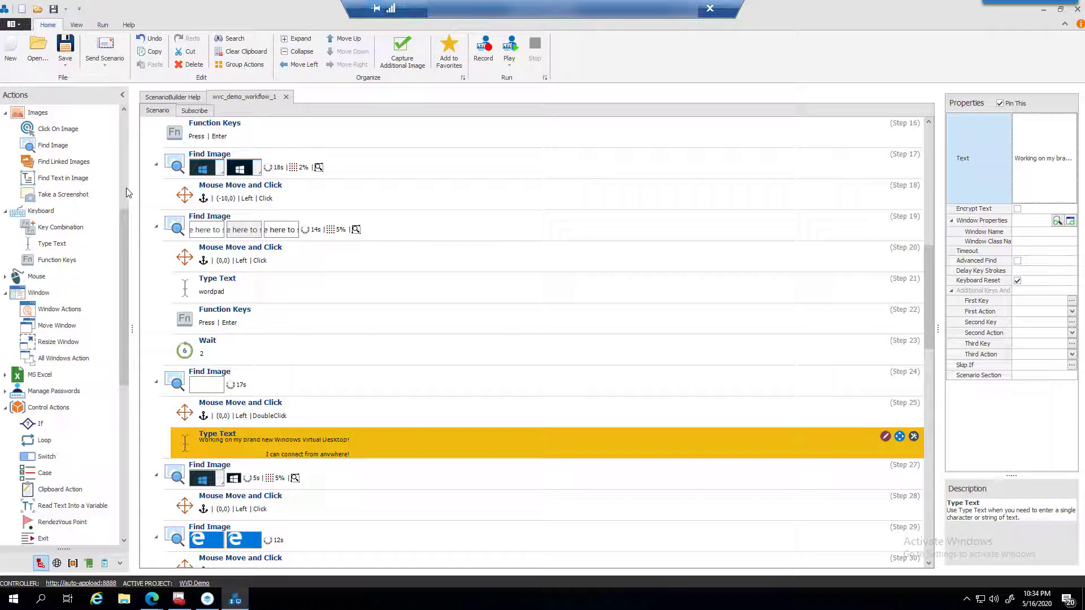
pyautogui.scroll(3, 127, 192)
pyautogui.scroll(-3, 113, 277)
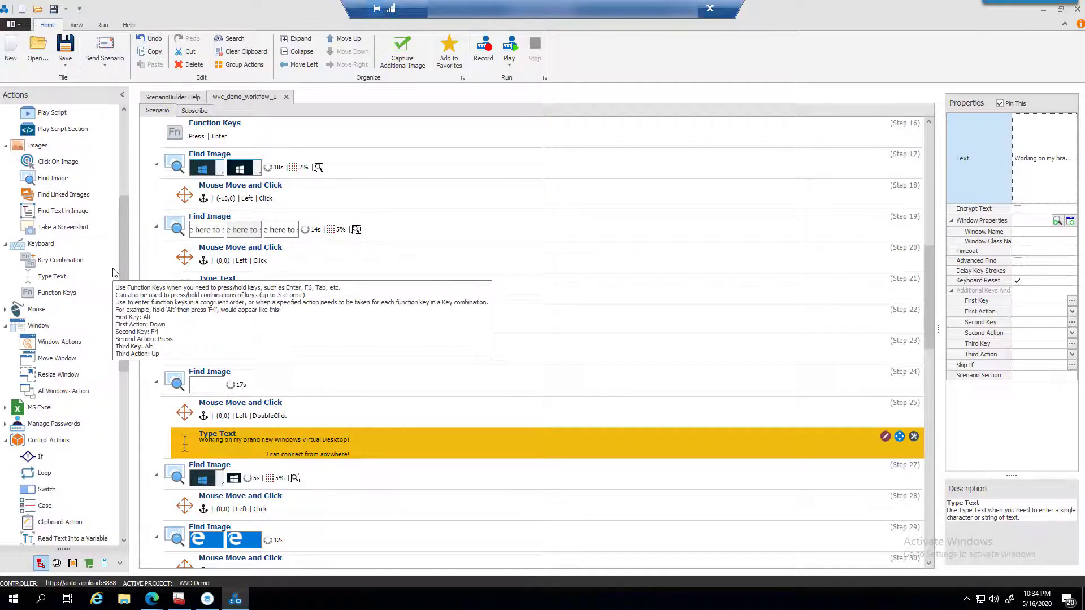
# Select steps 19 to 24 and dismiss their Step by Step playback menu without playing anything
pyautogui.click(339, 286)
pyautogui.rightClick(338, 286)
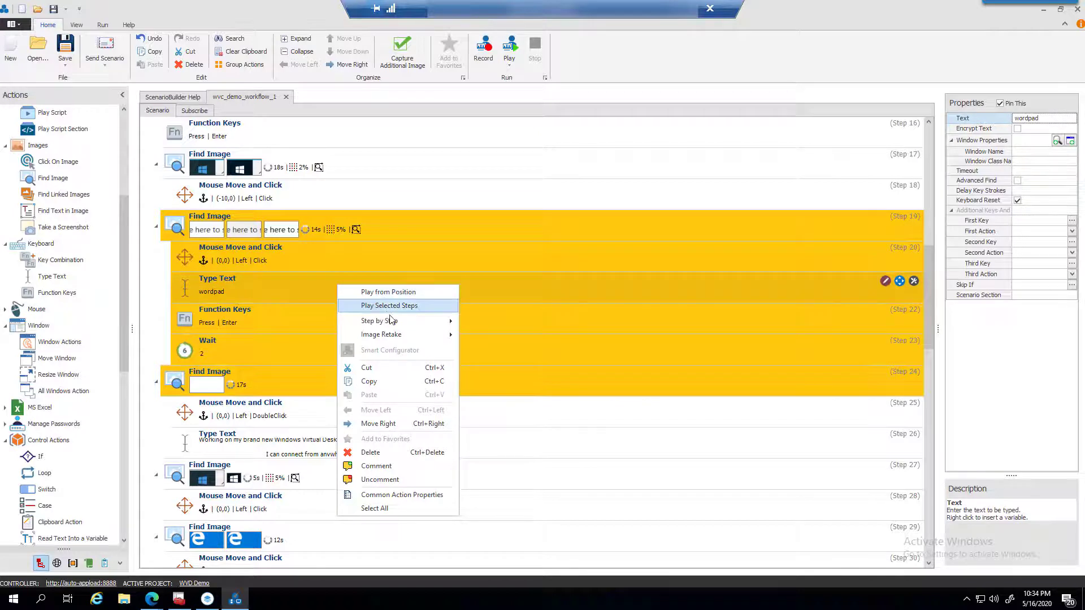
pyautogui.moveTo(411, 322)
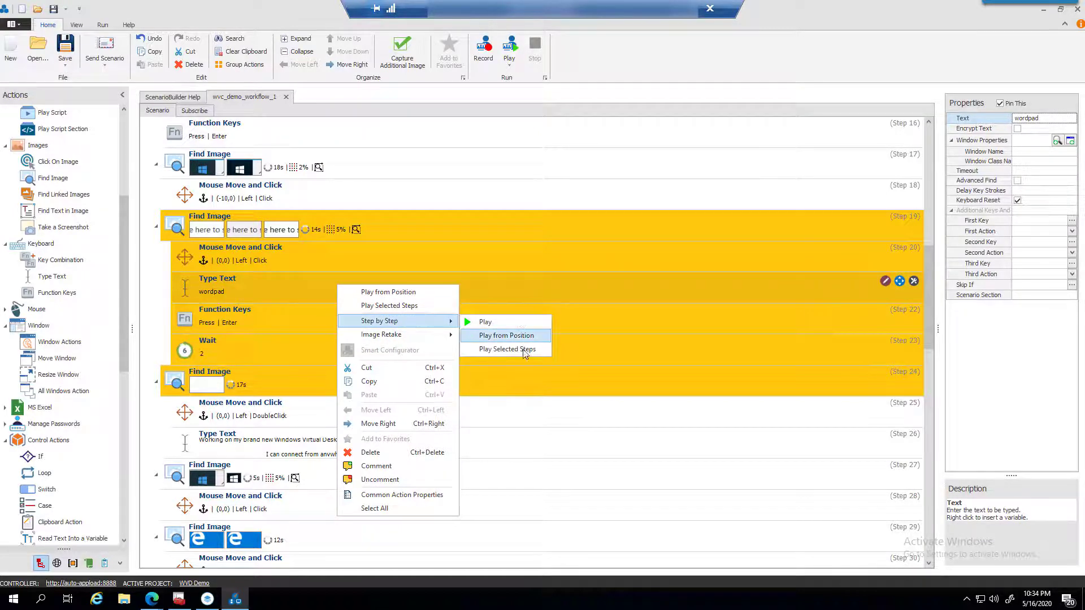
pyautogui.click(930, 257)
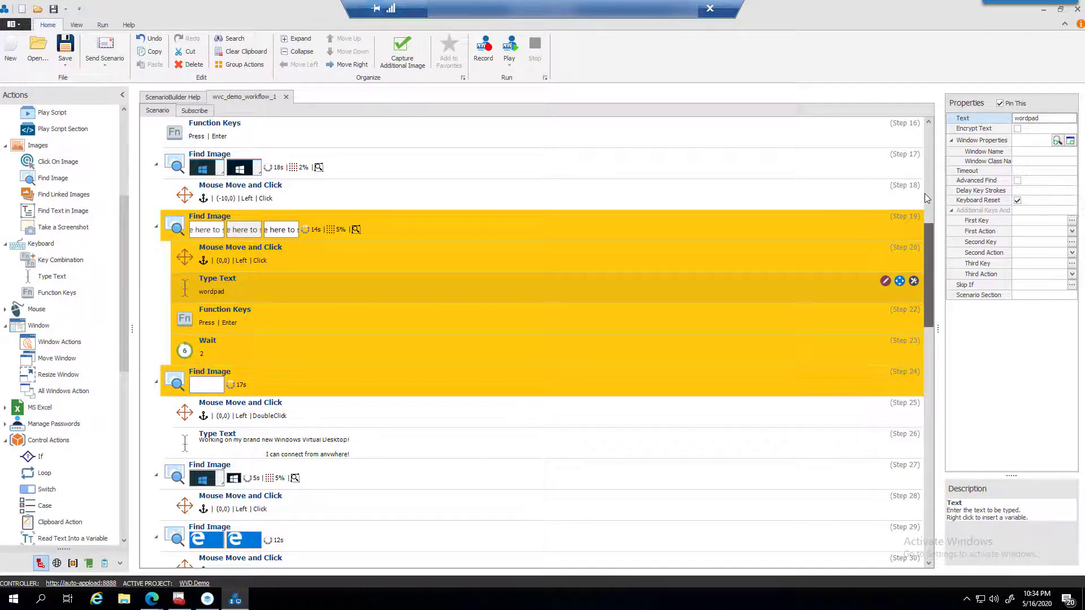
pyautogui.scroll(10, 925, 194)
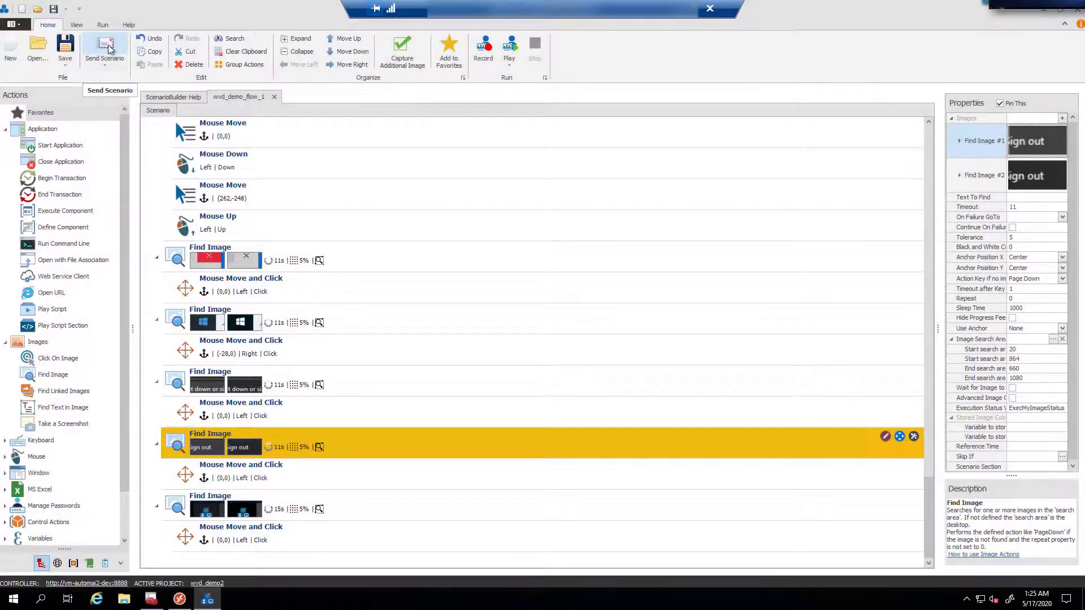
# Save wvd_demo_flow_1 and send it to the controller, accepting the missing OnFailure warning
pyautogui.click(108, 49)
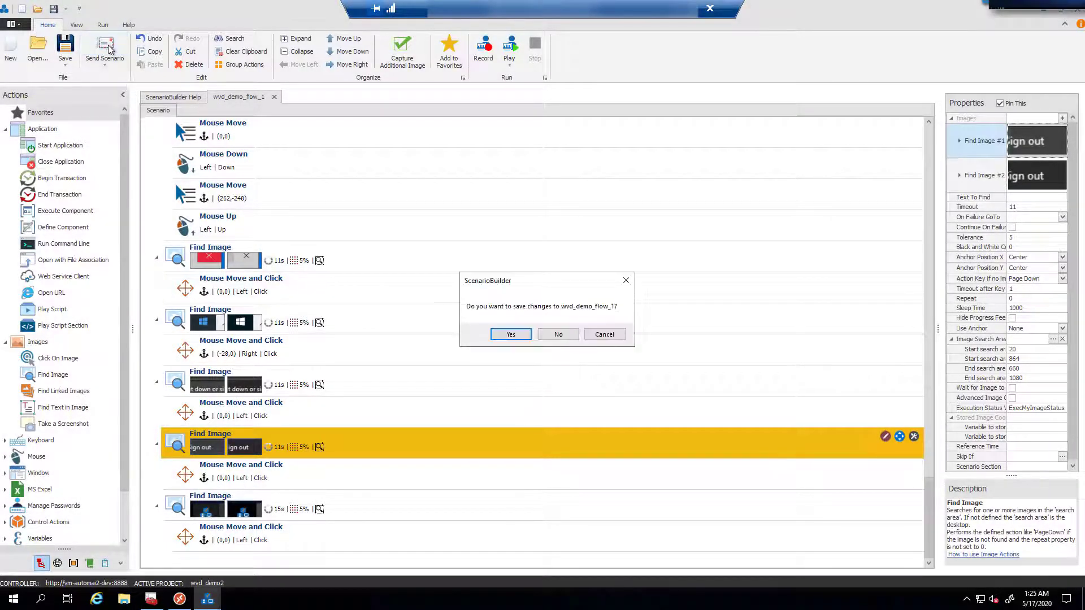
pyautogui.click(518, 339)
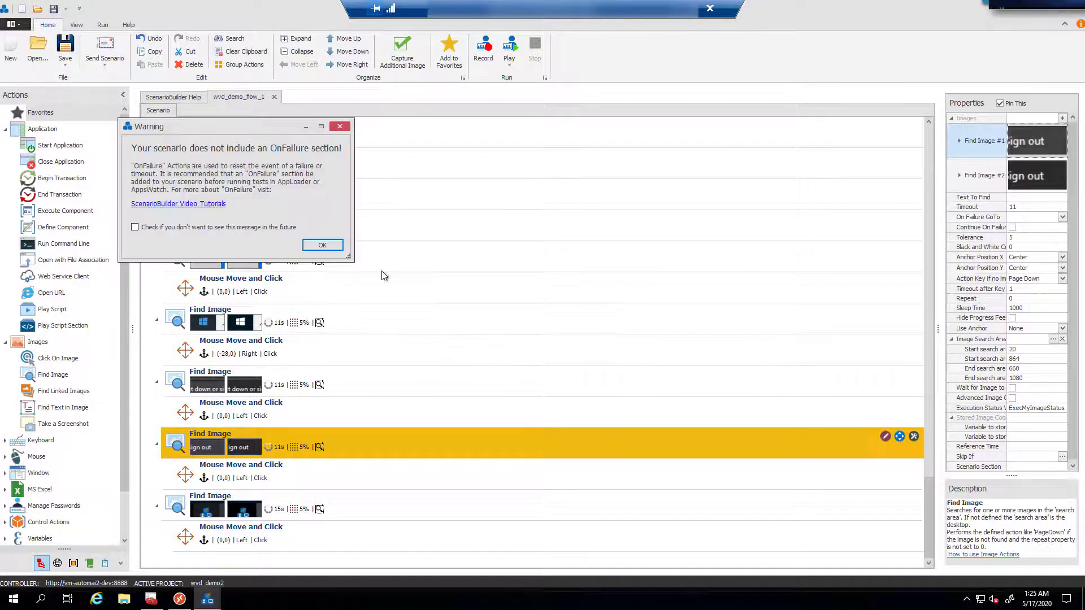
pyautogui.click(317, 249)
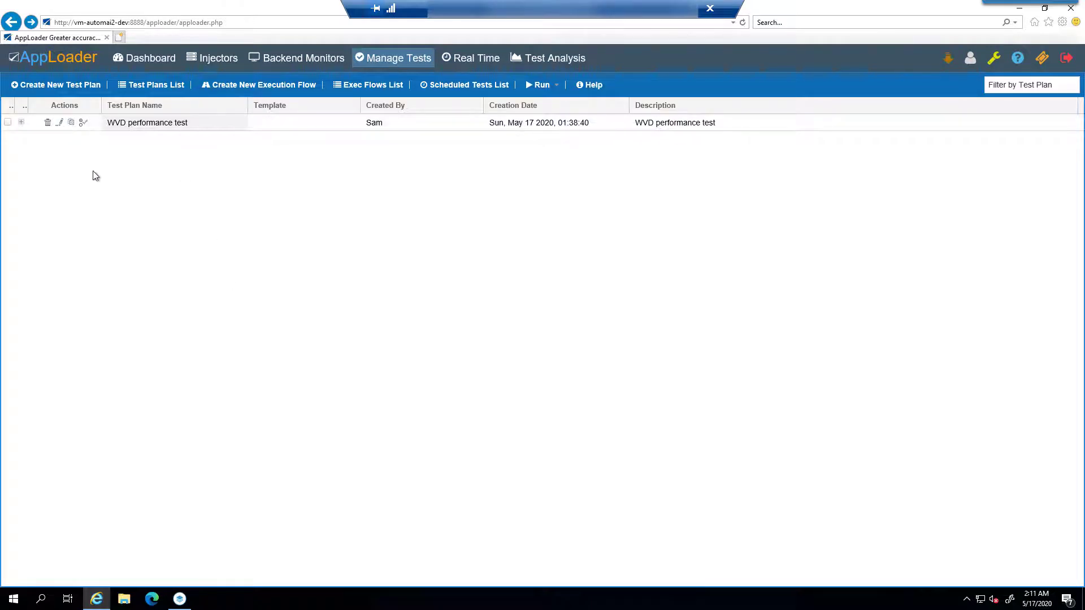
# Create a new test plan and name it 'WVD Test 2'
pyautogui.click(55, 90)
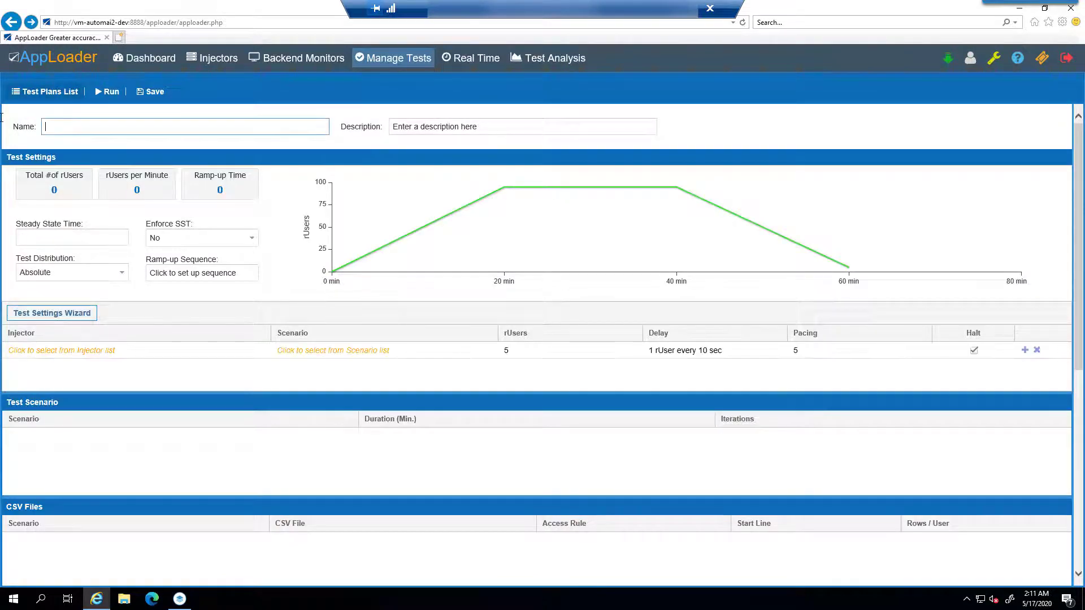
pyautogui.write('WVD Test 2')
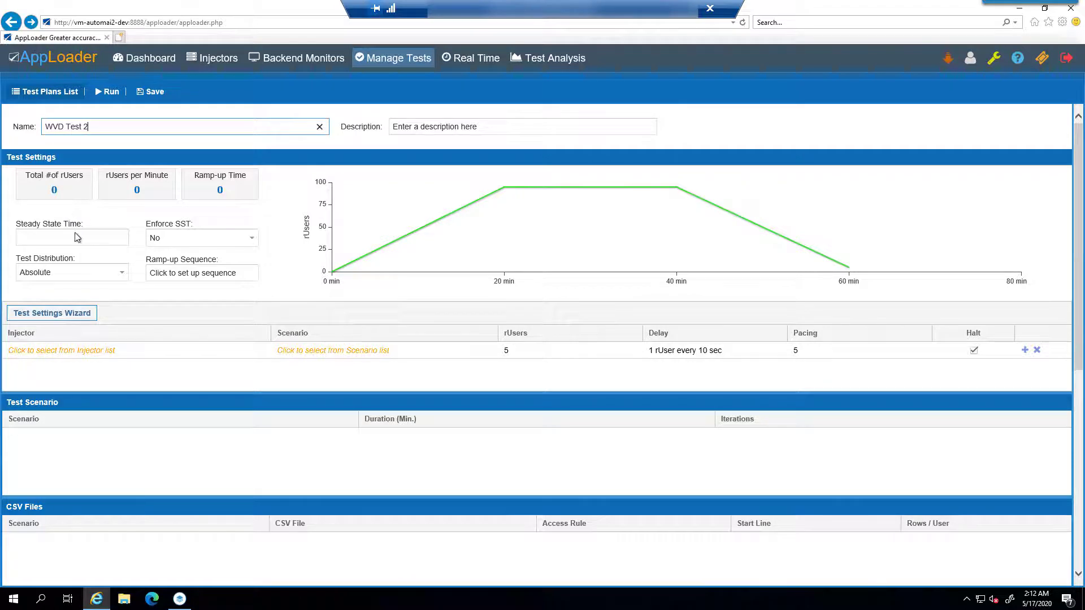
# Set the plan's steady state time to 20 and bring up the row's injector list
pyautogui.click(60, 351)
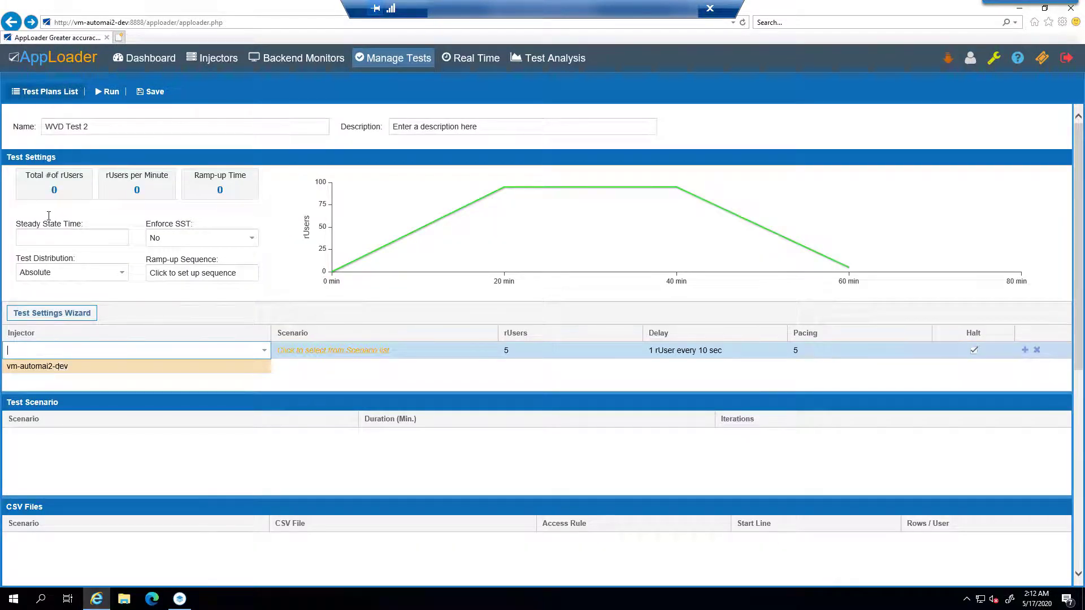
pyautogui.click(47, 234)
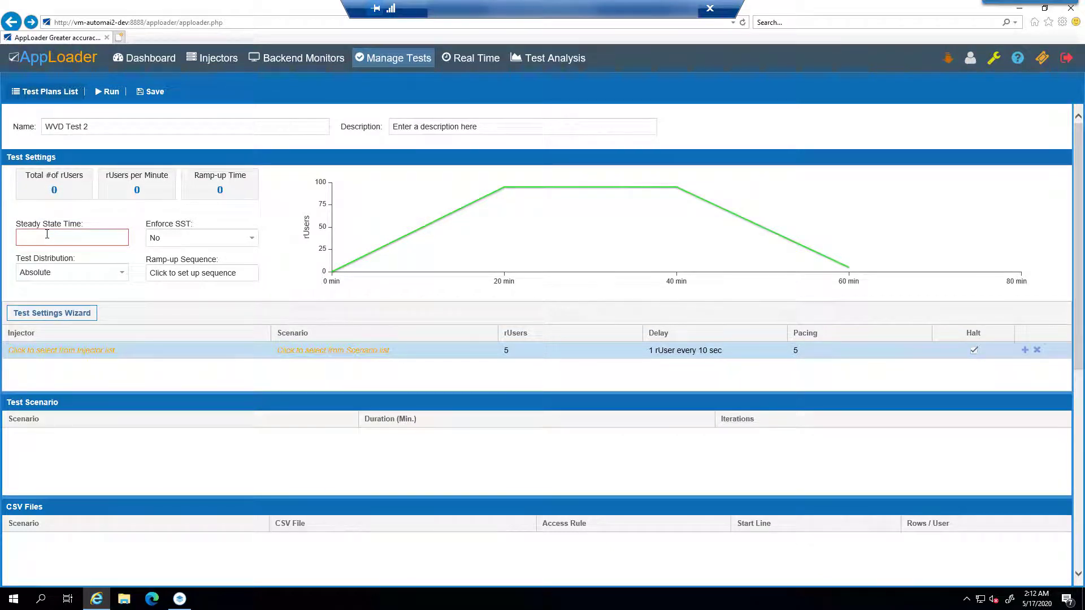
pyautogui.write('20')
pyautogui.click(53, 351)
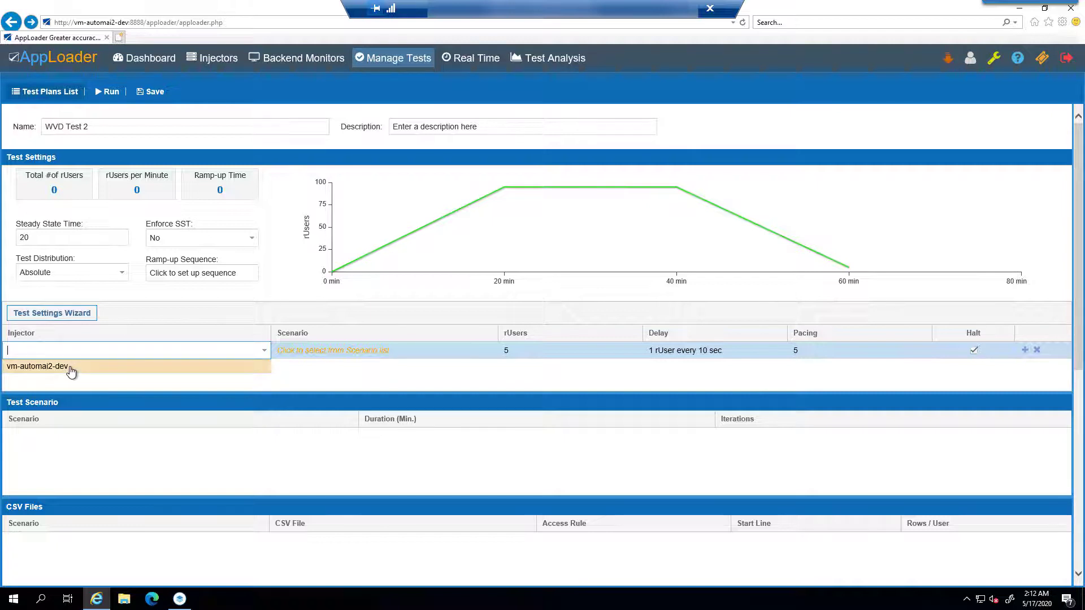
# Give the load row injector vm-automai2-dev, scenario WVD demo.xml and 10 rUsers
pyautogui.click(70, 367)
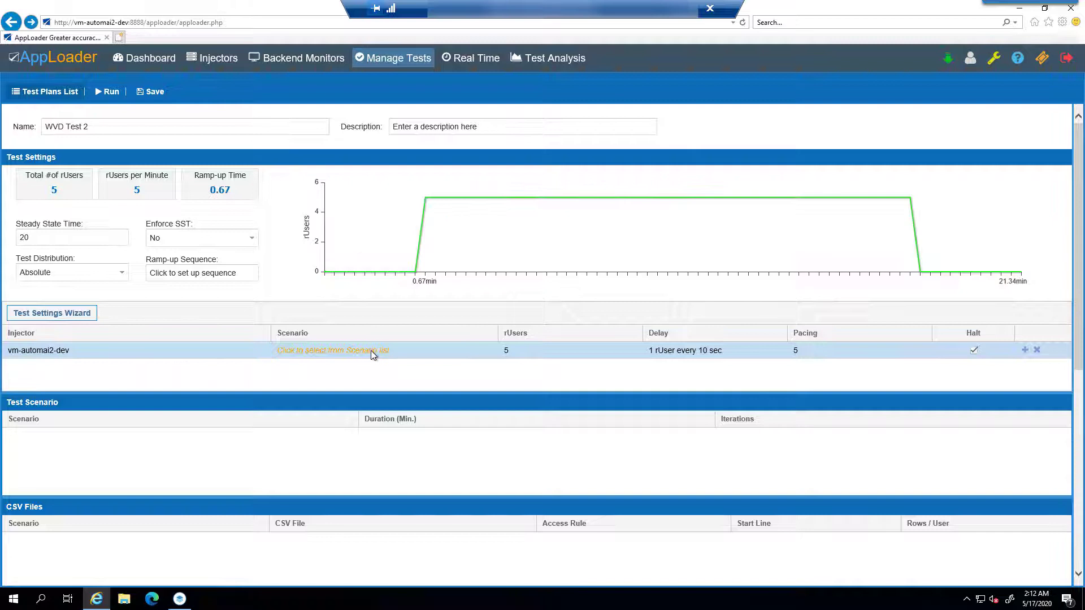
pyautogui.click(371, 350)
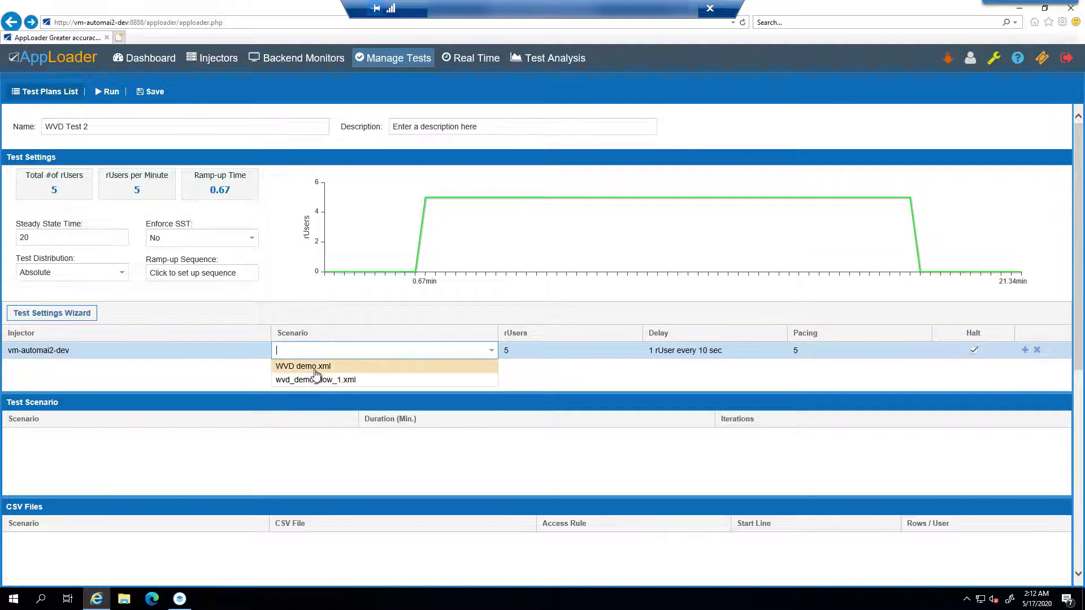
pyautogui.click(324, 367)
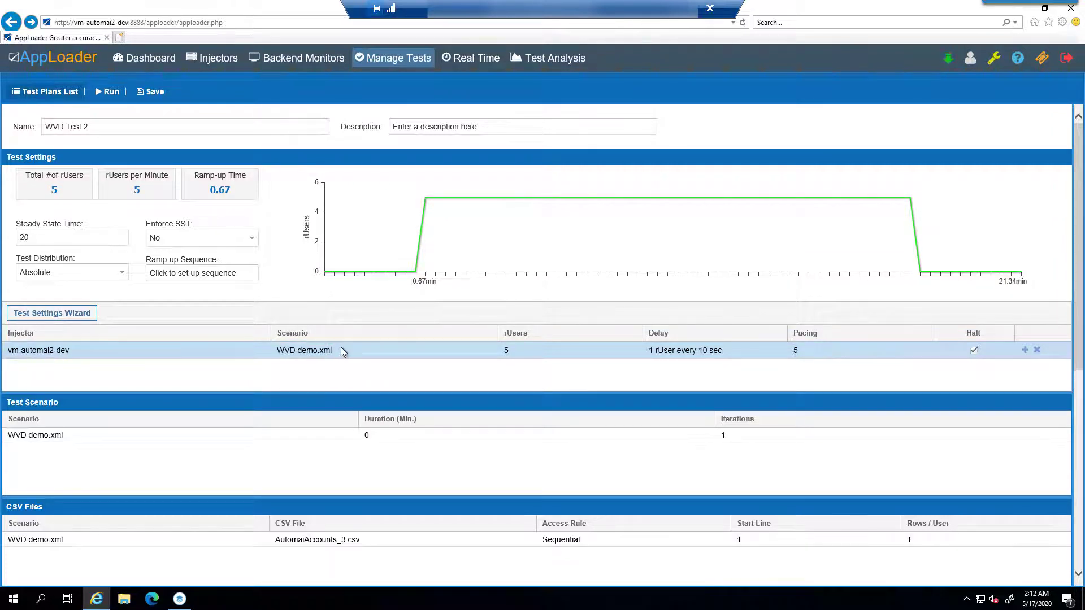
pyautogui.click(533, 351)
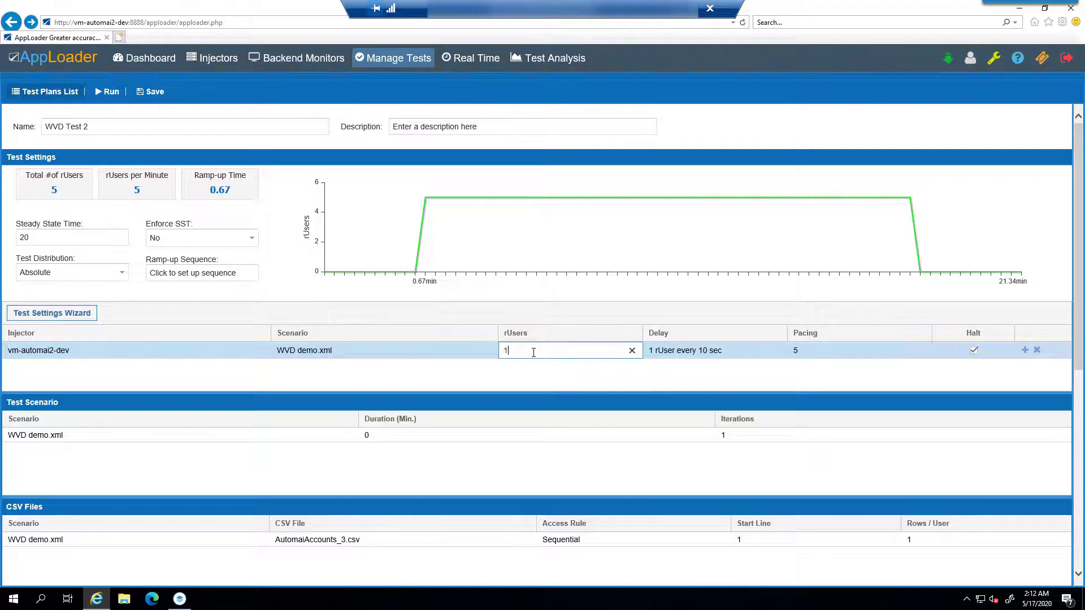
pyautogui.click(683, 374)
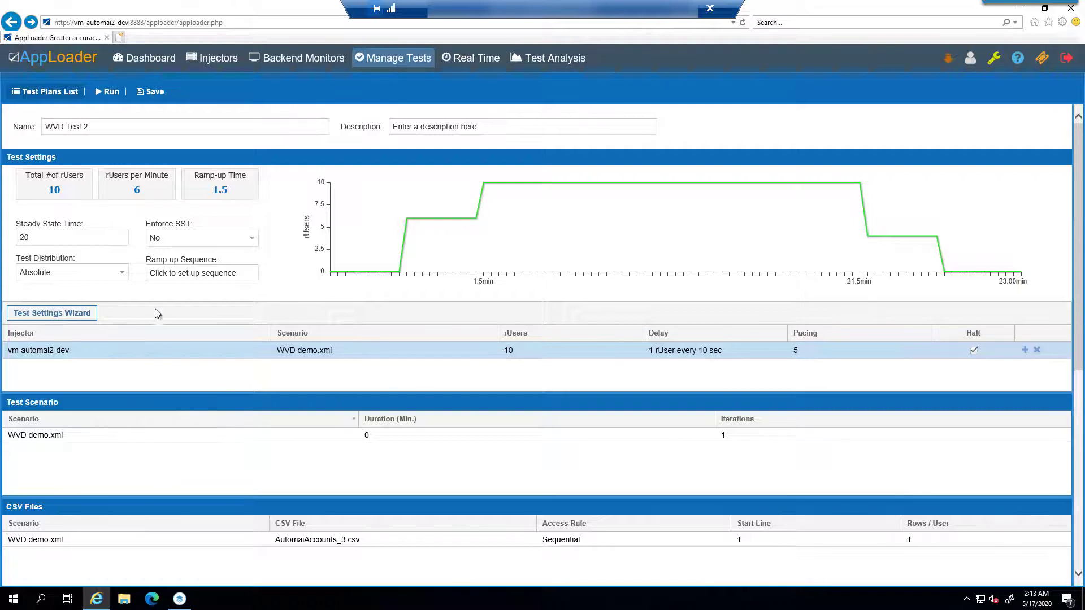
# Save WVD Test 2 and review its execution plan with the rUser column widened
pyautogui.click(146, 96)
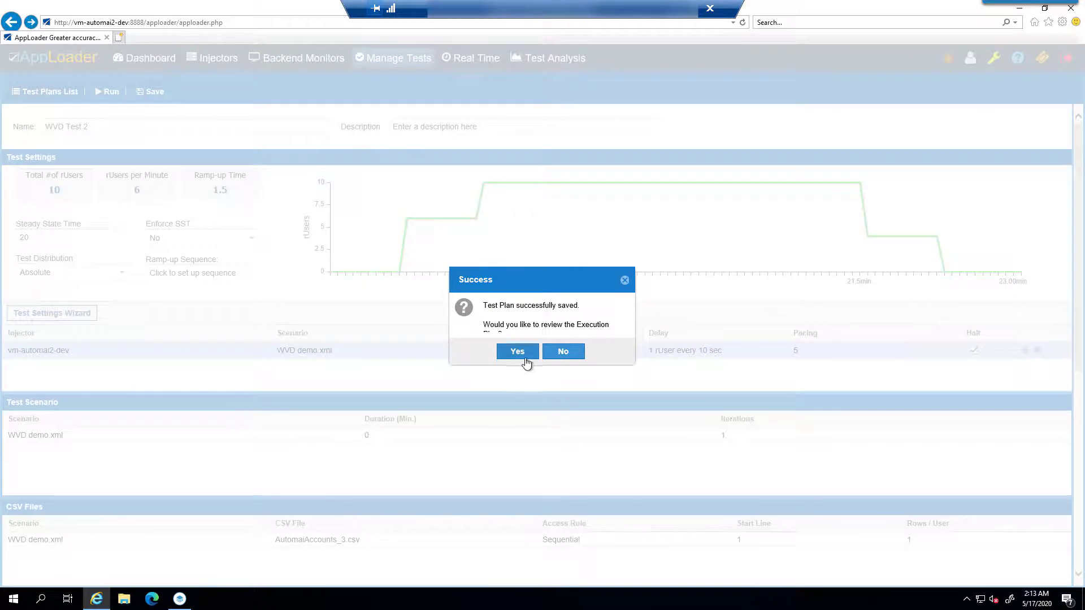
pyautogui.click(521, 356)
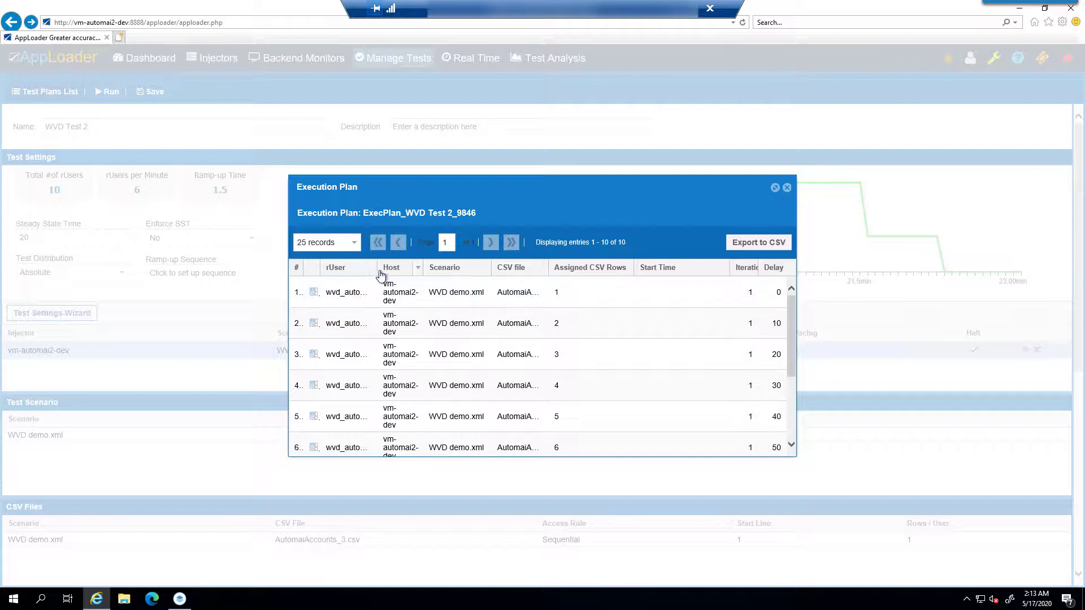
pyautogui.moveTo(377, 270); pyautogui.dragTo(441, 267)
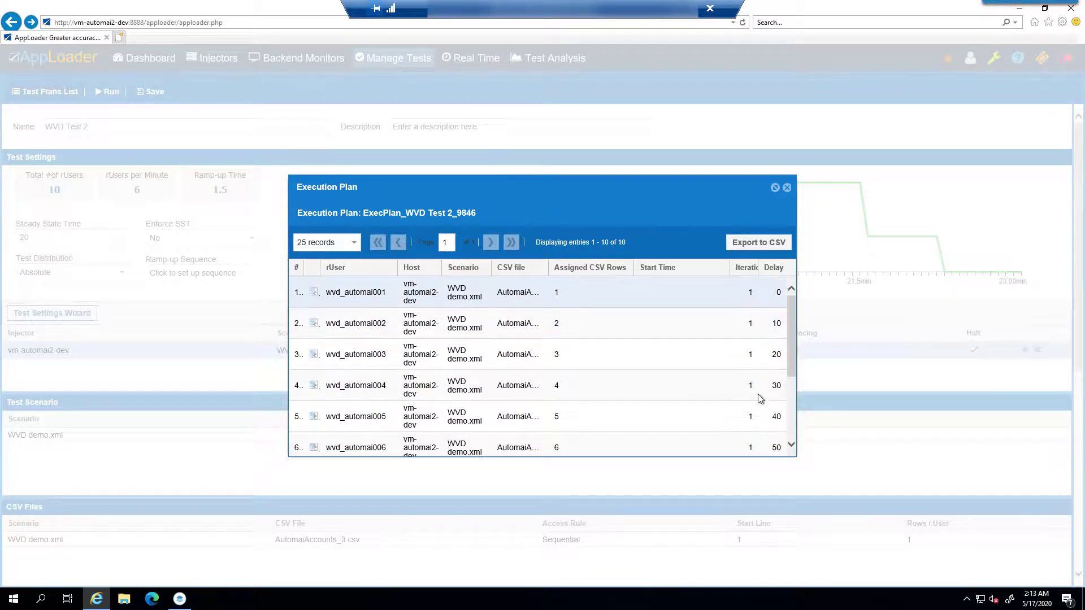
pyautogui.click(785, 188)
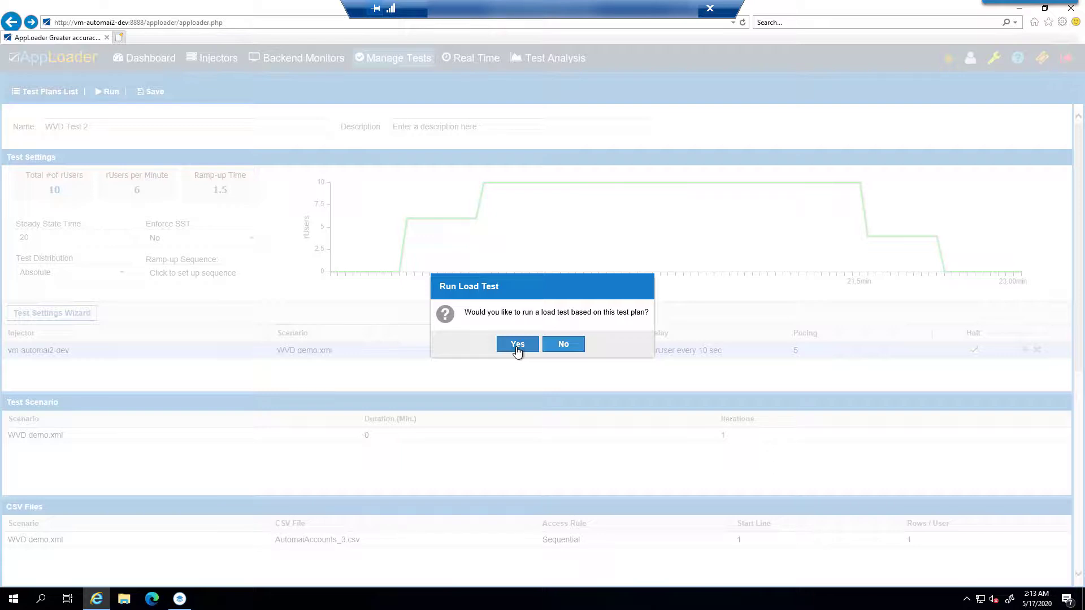
# Start the load test with the note 'Load Test @ 2'
pyautogui.click(517, 344)
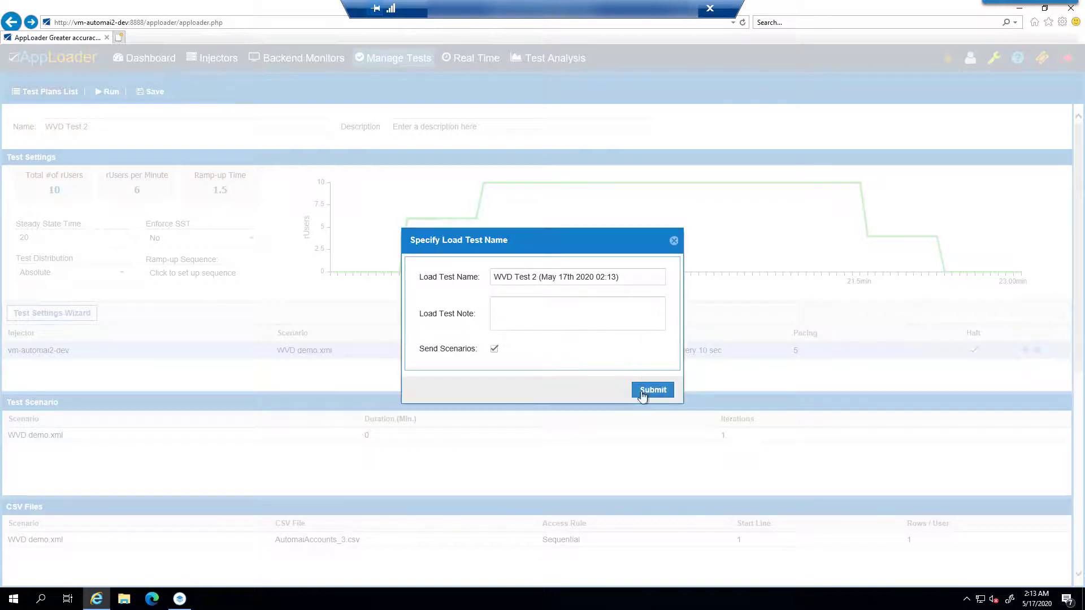
pyautogui.click(583, 320)
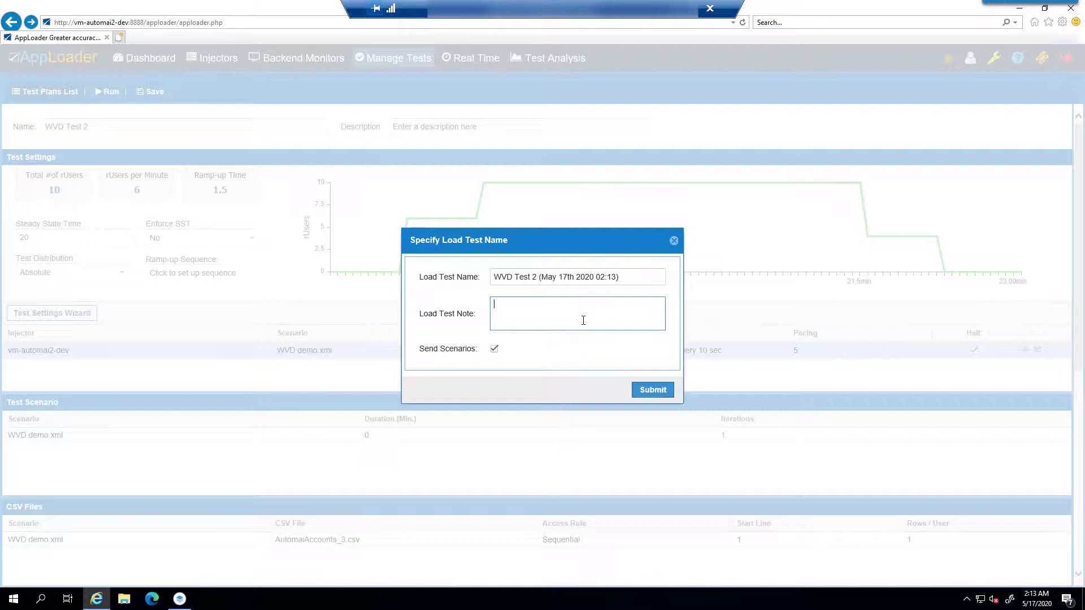
pyautogui.write('Load Test @ 2')
pyautogui.click(654, 390)
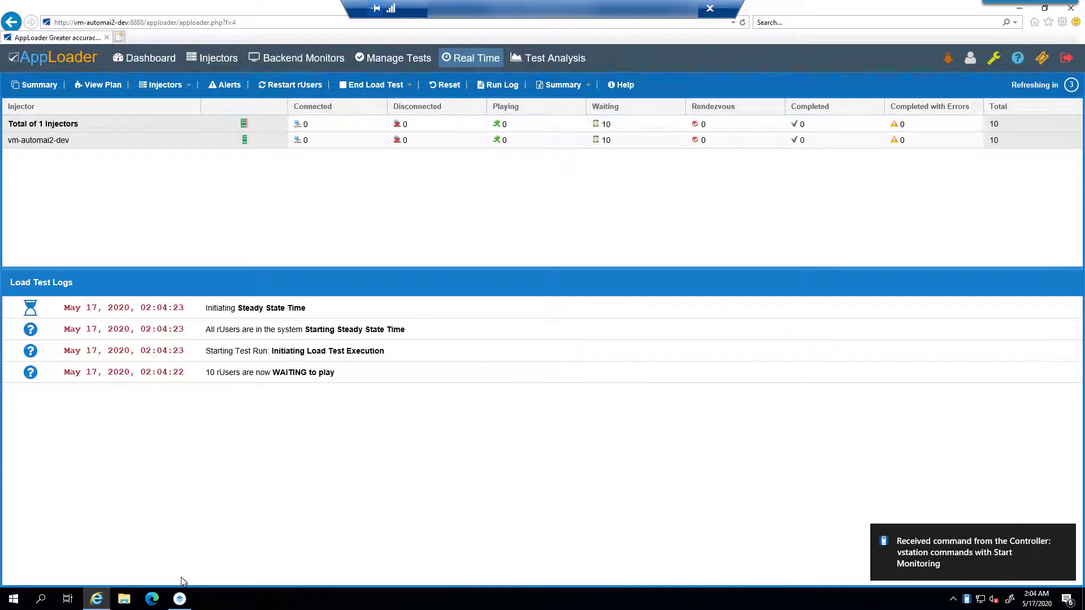
# Switch to rUserManager to watch the ten wvd_automai sessions
pyautogui.click(180, 600)
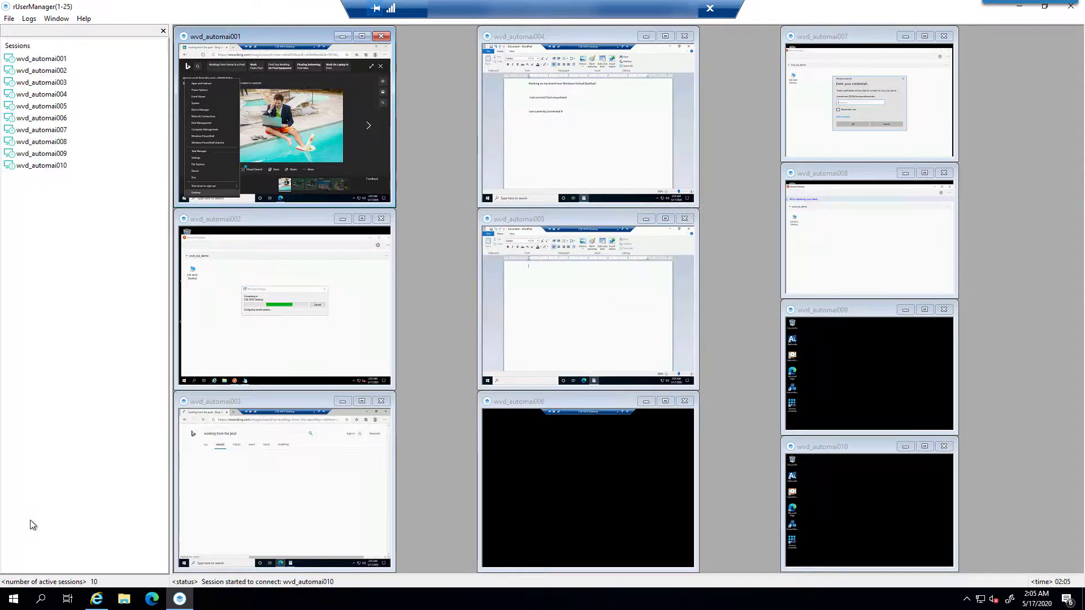
# Return to the AppLoader dashboard for the running WVD test
pyautogui.hotkey('alt', 'Tab')
pyautogui.click(144, 58)
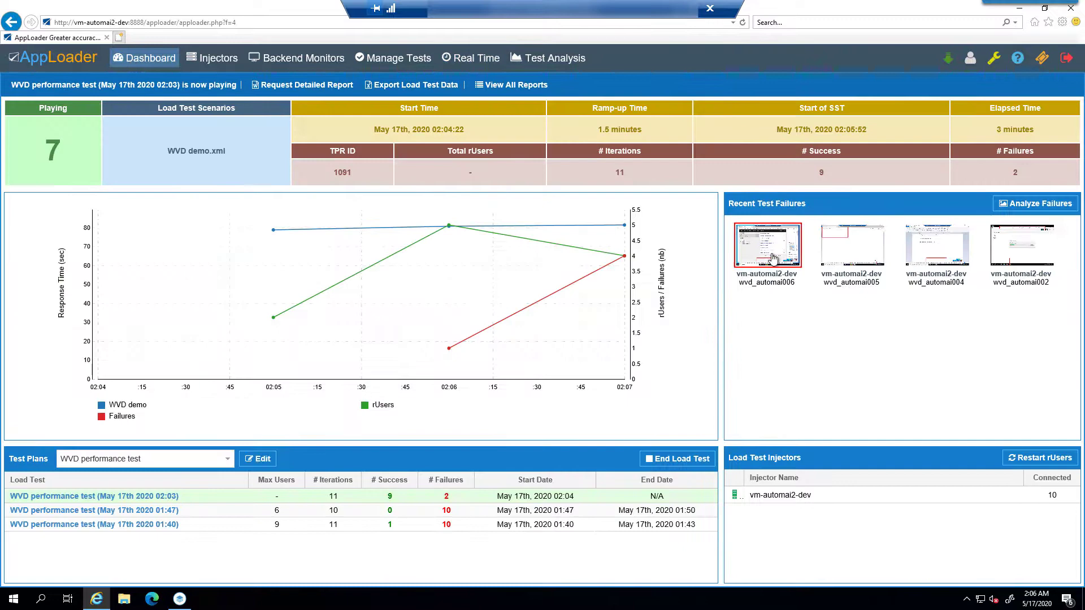
# Review wvd_automai006's failure timeline, then close it and minimise the dashboard
pyautogui.click(767, 246)
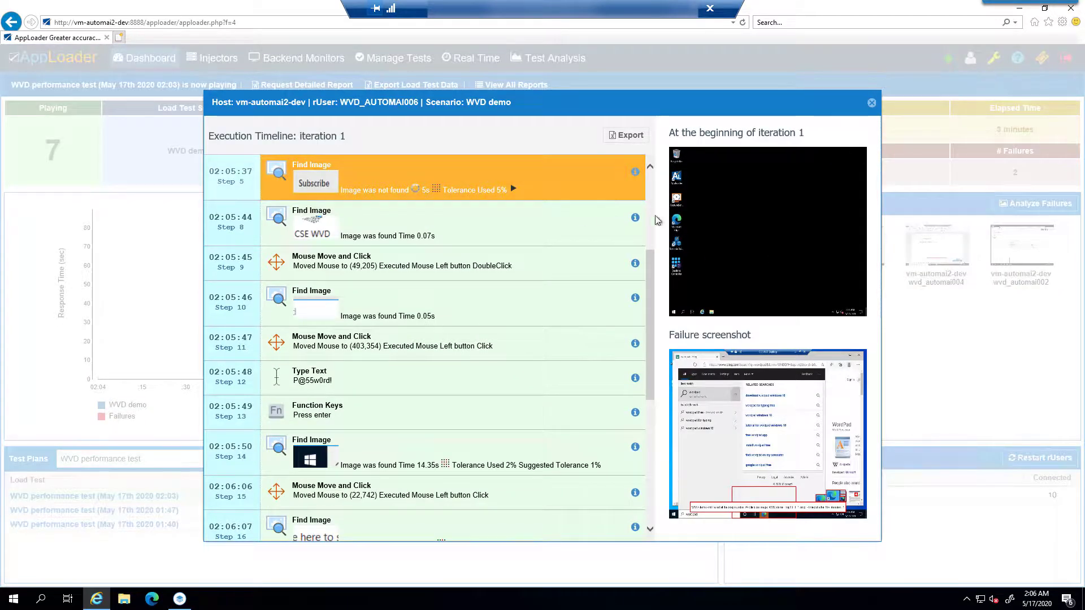
pyautogui.moveTo(650, 271); pyautogui.dragTo(649, 459)
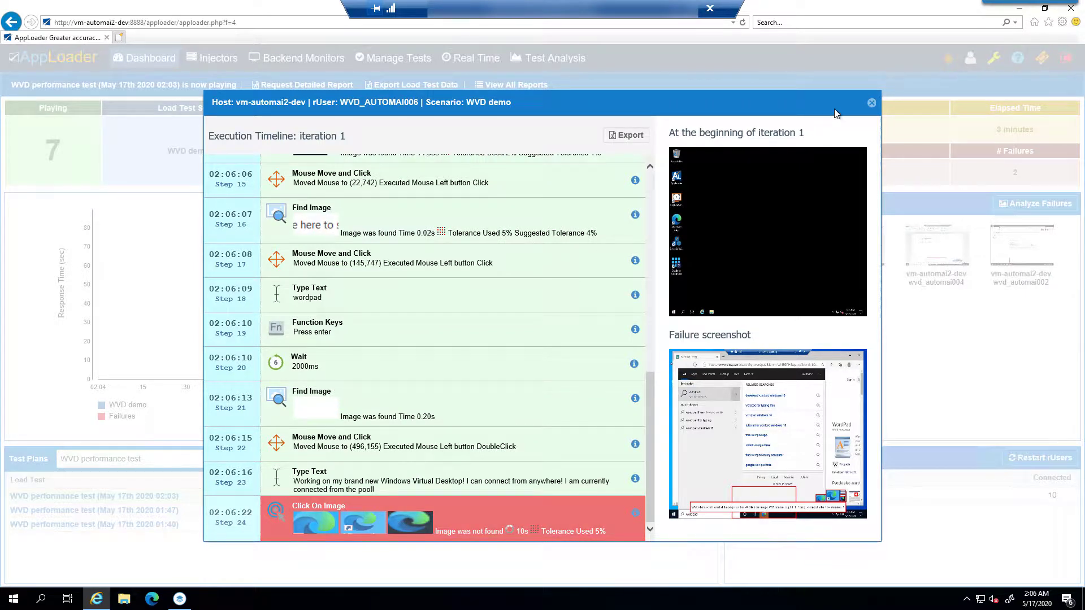
pyautogui.click(872, 102)
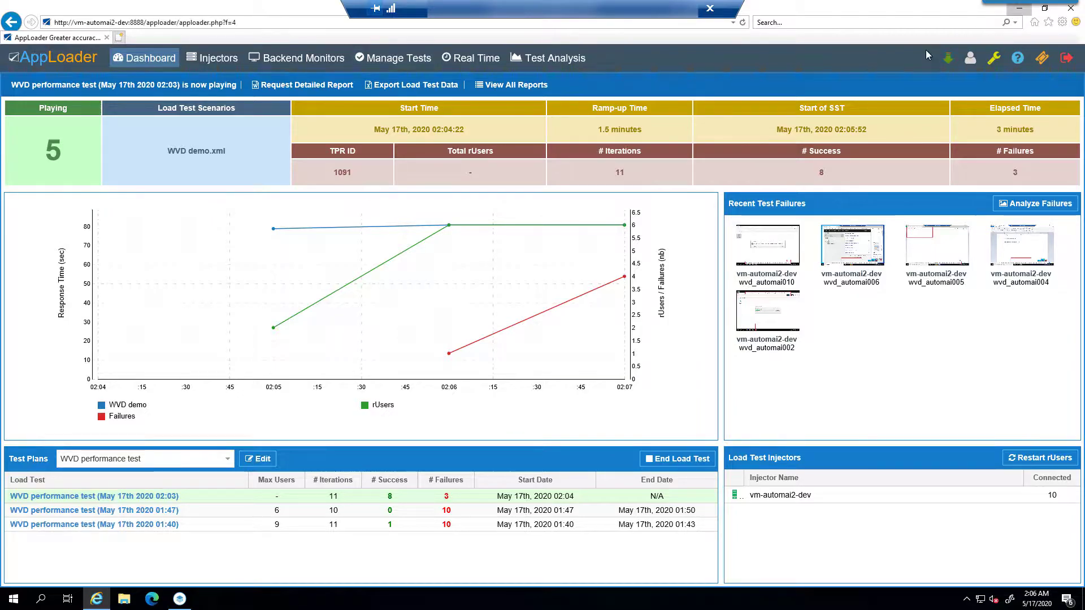
pyautogui.click(1019, 9)
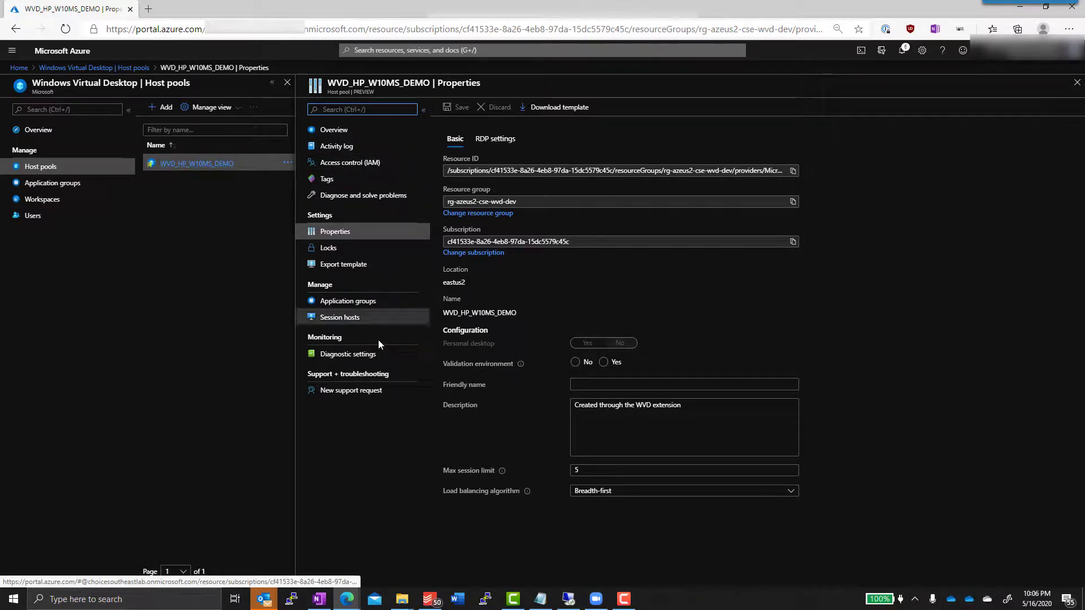
# Show the session hosts wvdcse-w10-0 and wvdcse-w10-1 for host pool WVD_HP_W10MS_DEMO
pyautogui.click(358, 317)
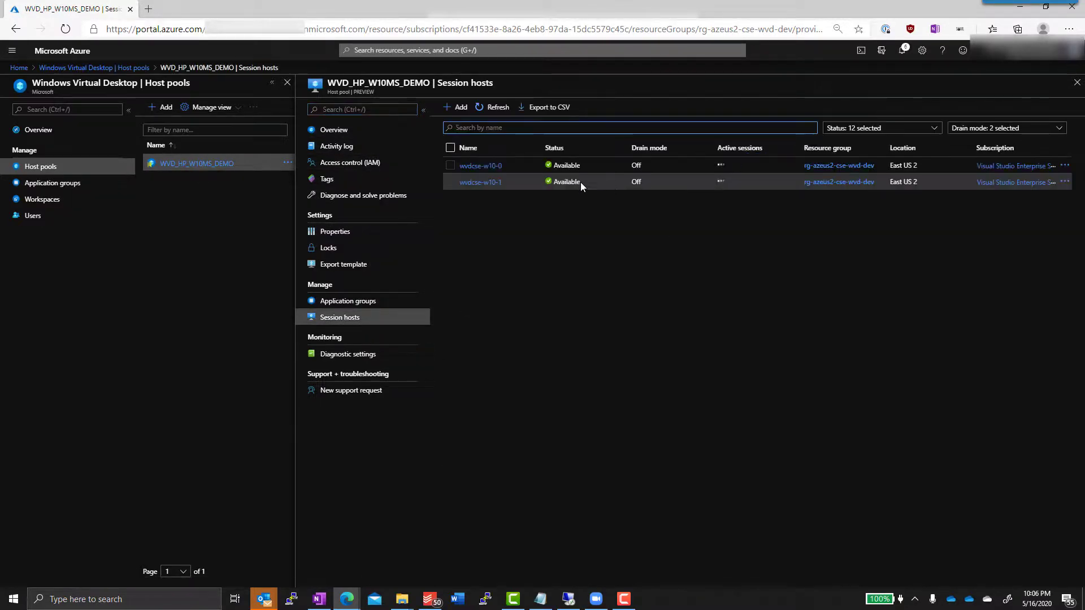